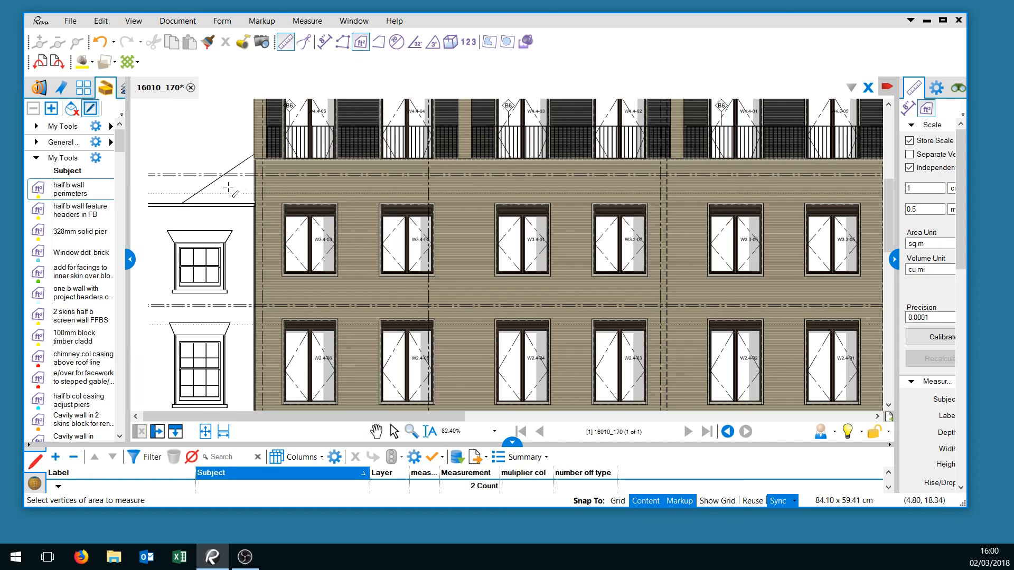
Measure the top brick storey across the first six windows as a half b wall perimeters area of about 55 sq m.
{"action": "left_click", "coordinate": [254, 159]}
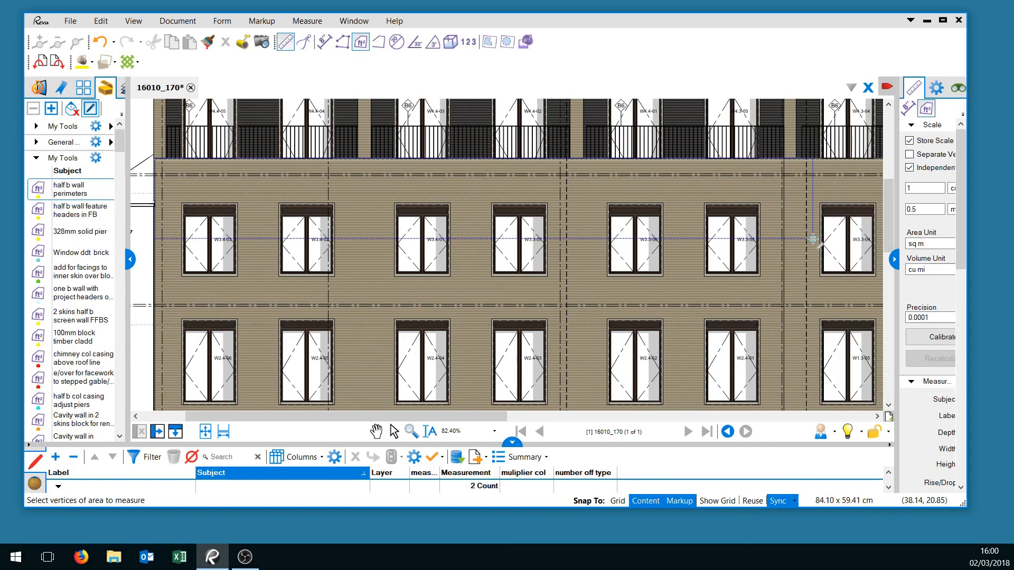
{"action": "double_click", "coordinate": [785, 305]}
{"action": "scroll", "coordinate": [689, 310], "scroll_direction": "down", "scroll_amount": 5}
{"action": "scroll", "coordinate": [668, 285], "scroll_direction": "up", "scroll_amount": 3}
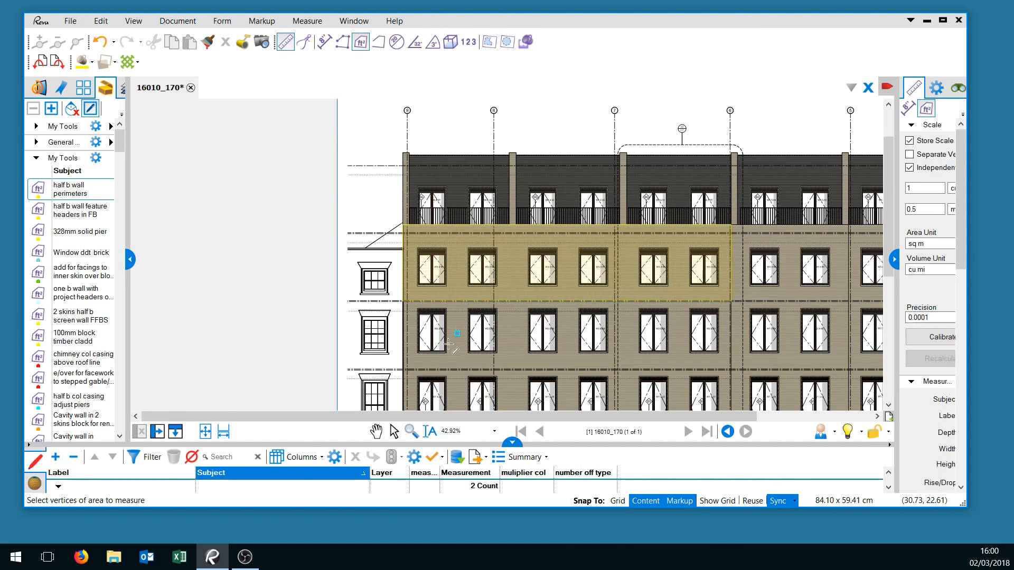
Mark Window ddt brick areas of about 2.4 sq m over the first three windows of the top brick storey.
{"action": "left_click", "coordinate": [88, 259]}
{"action": "scroll", "coordinate": [426, 263], "scroll_direction": "up", "scroll_amount": 1}
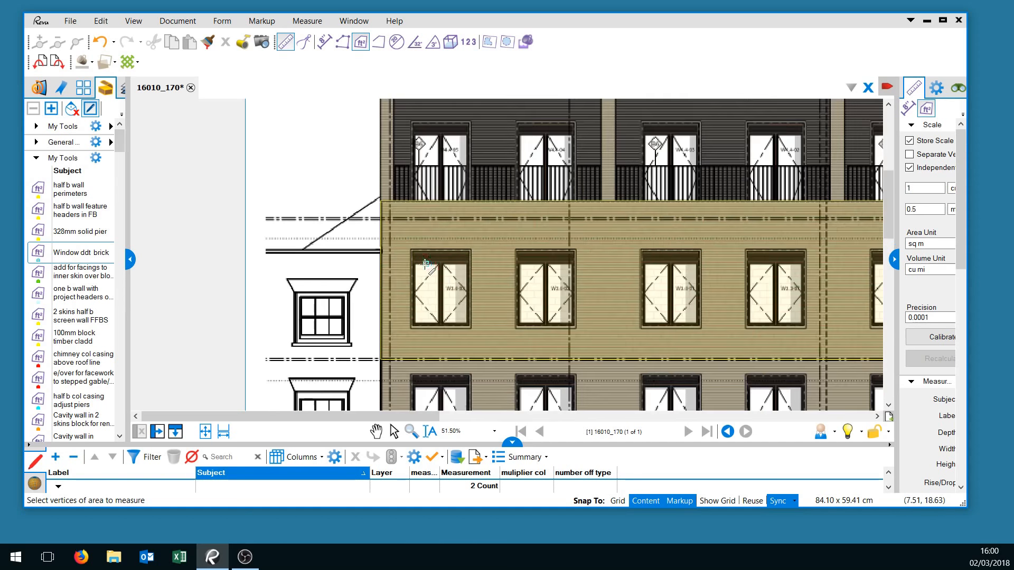
{"action": "left_click", "coordinate": [411, 251]}
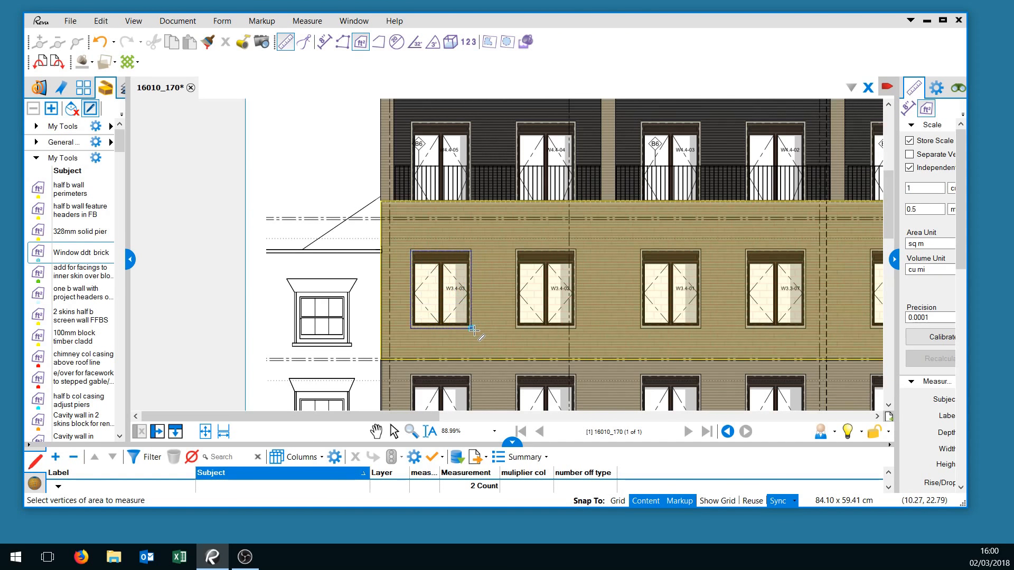
{"action": "left_click", "coordinate": [471, 328]}
{"action": "left_click", "coordinate": [516, 250]}
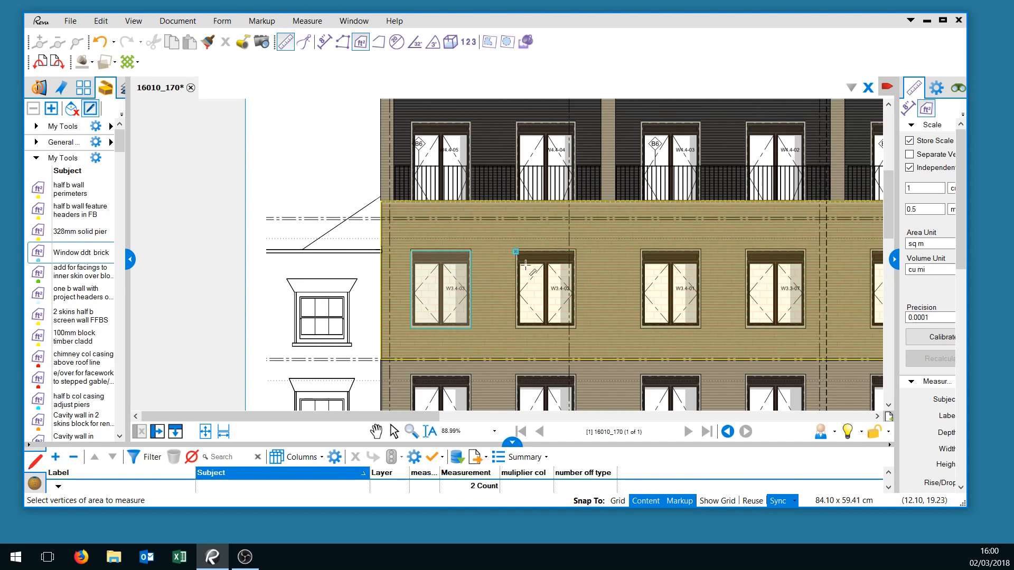
{"action": "left_click", "coordinate": [577, 328]}
{"action": "left_click", "coordinate": [640, 250]}
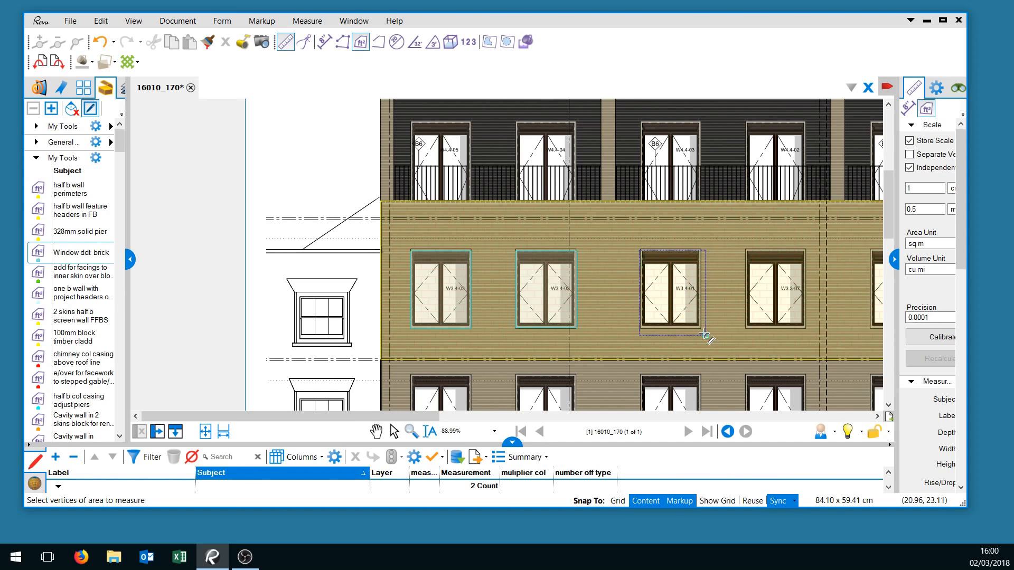
{"action": "left_click", "coordinate": [701, 328]}
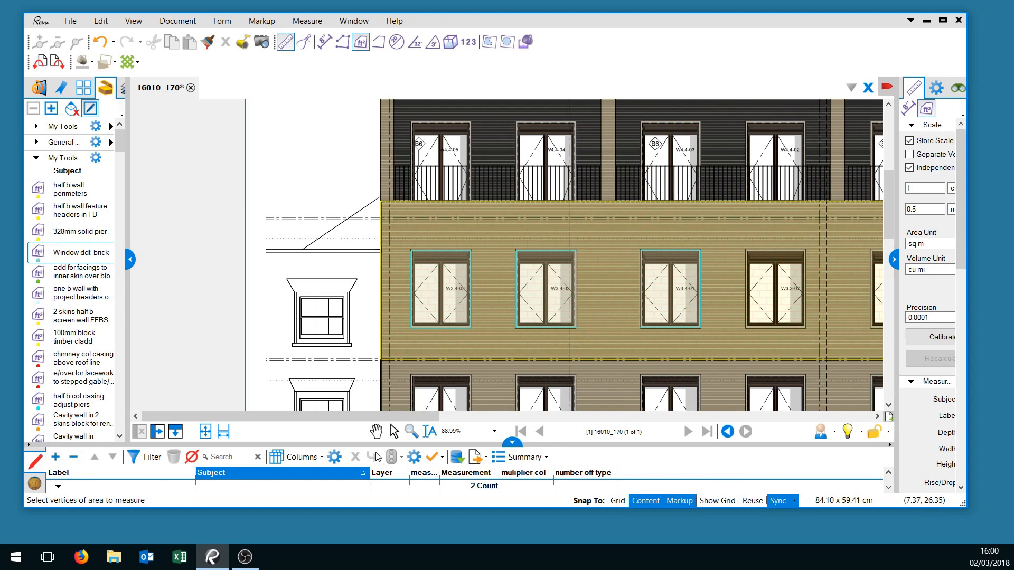
Copy the third window's Window ddt brick area and paste it over the fourth window in the same row.
{"action": "left_click", "coordinate": [394, 431]}
{"action": "left_click", "coordinate": [639, 328]}
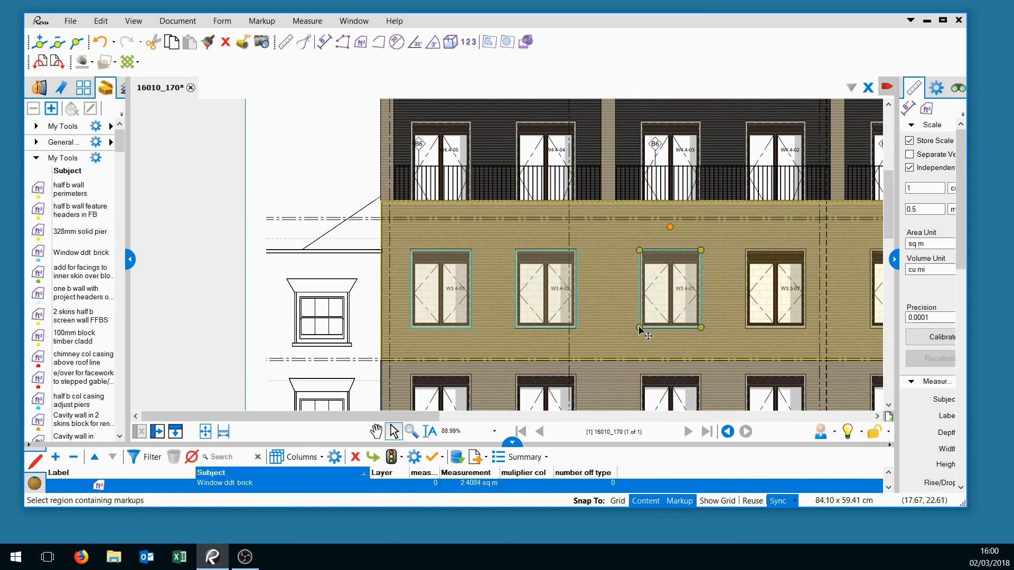
{"action": "right_click", "coordinate": [639, 328]}
{"action": "key", "text": "Escape"}
{"action": "right_click", "coordinate": [750, 325]}
{"action": "left_click", "coordinate": [803, 79]}
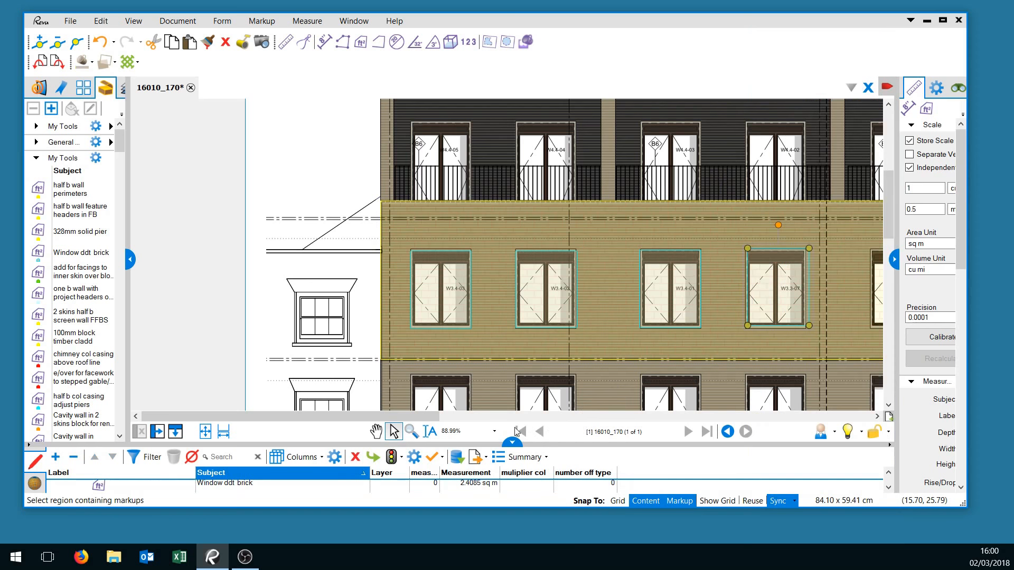
Paste the copied Window ddt brick area over the fifth and sixth windows of the top brick storey.
{"action": "left_click_drag", "start_coordinate": [422, 416], "coordinate": [485, 416]}
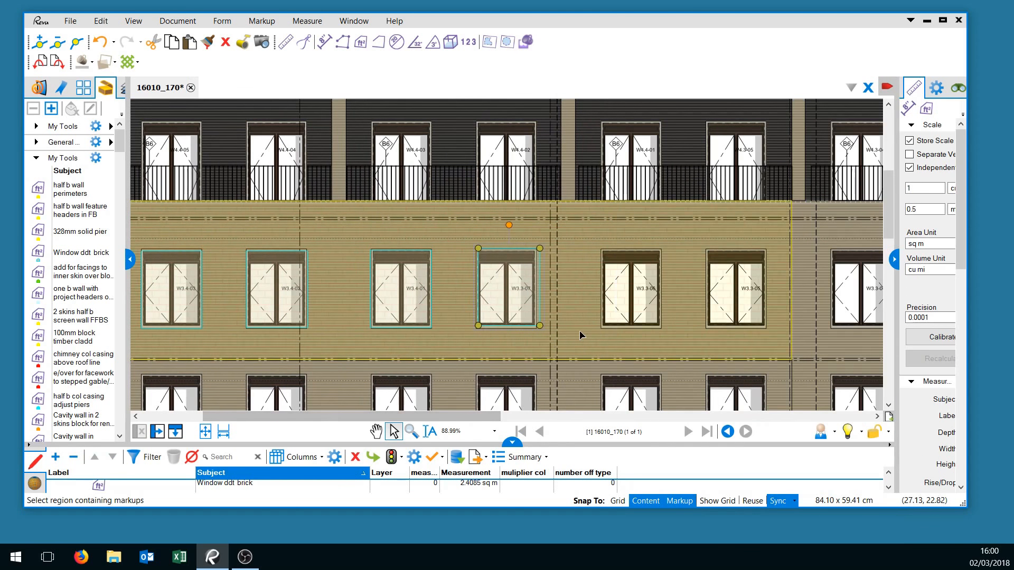
{"action": "right_click", "coordinate": [604, 325]}
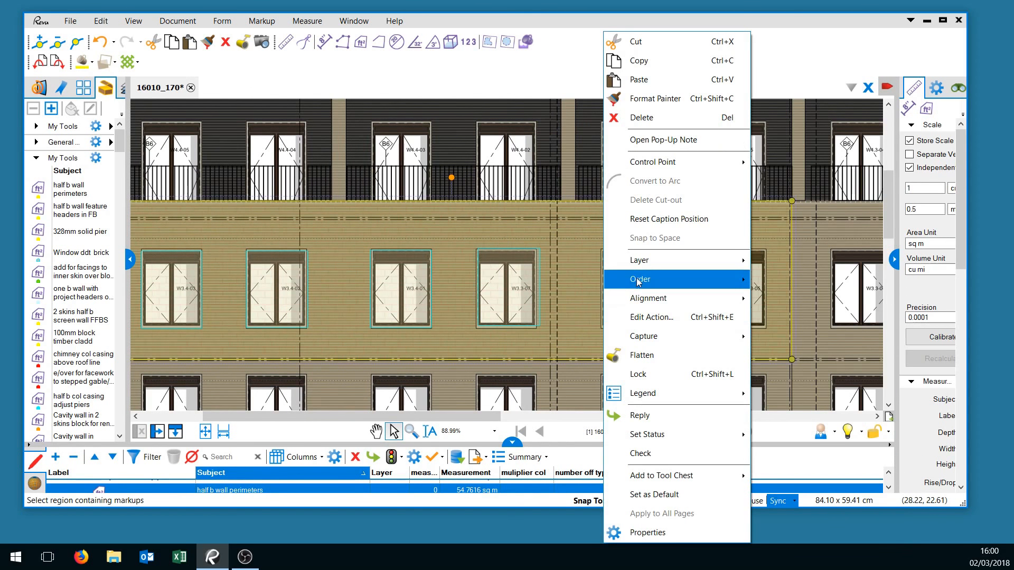
{"action": "left_click", "coordinate": [653, 80]}
{"action": "right_click", "coordinate": [707, 325]}
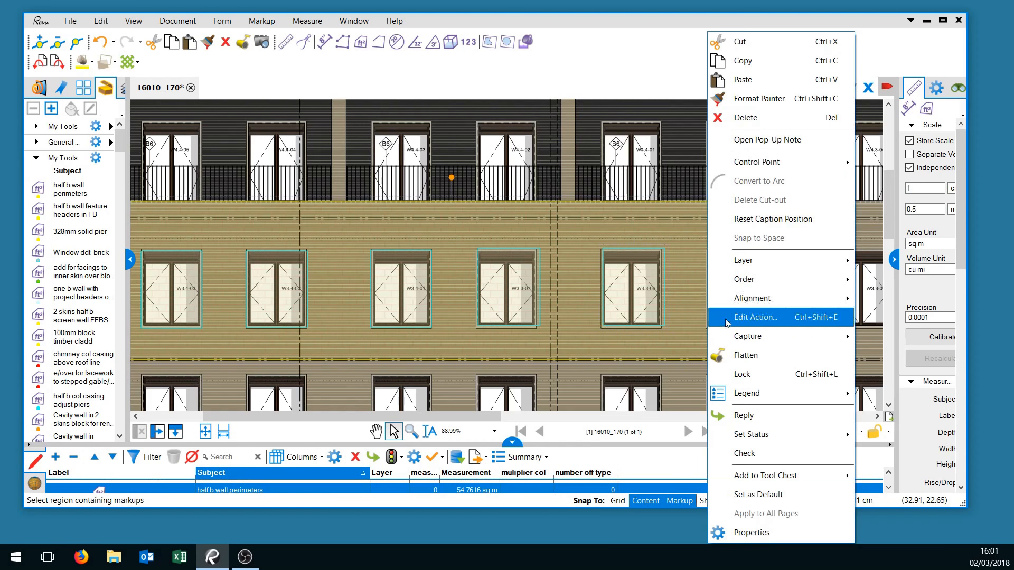
{"action": "left_click", "coordinate": [745, 80]}
{"action": "scroll", "coordinate": [713, 267], "scroll_direction": "down", "scroll_amount": 5}
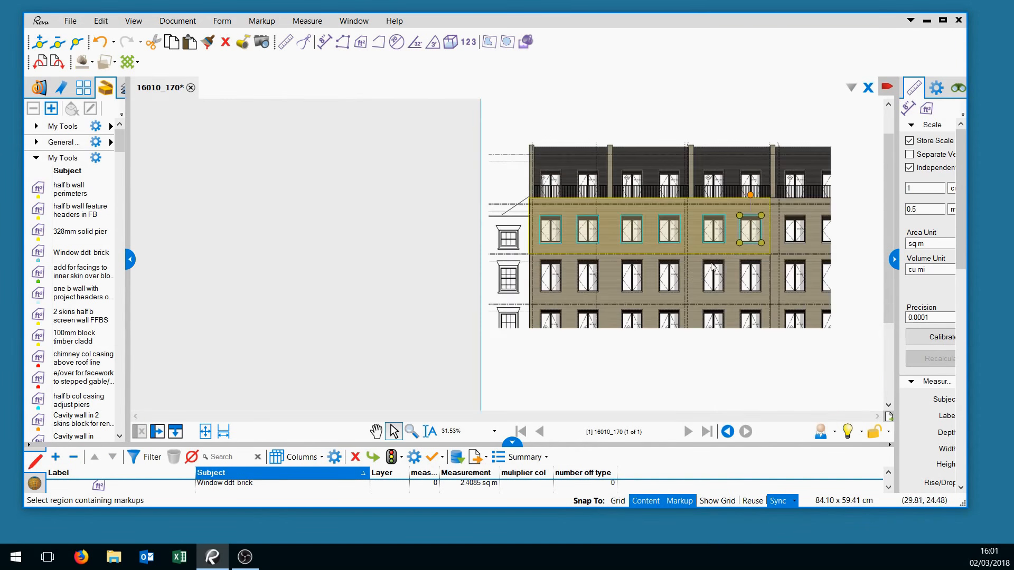
Mark Window ddt brick areas over the first six windows of the second brick storey from the top.
{"action": "left_click", "coordinate": [256, 349]}
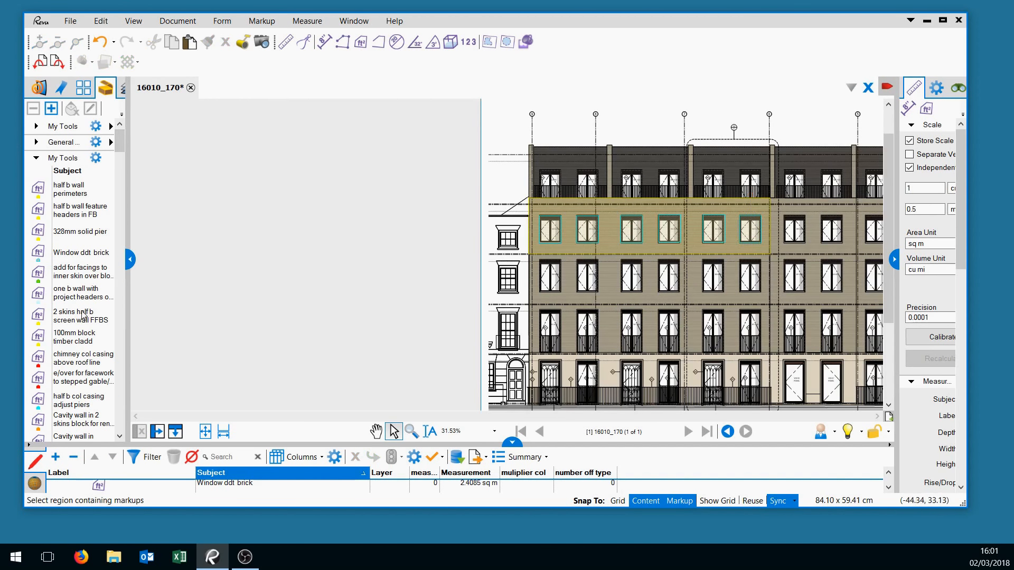
{"action": "left_click", "coordinate": [81, 253]}
{"action": "scroll", "coordinate": [769, 275], "scroll_direction": "up", "scroll_amount": 5}
{"action": "left_click_drag", "start_coordinate": [220, 239], "coordinate": [273, 316]}
Measure the second brick storey across its first six windows as a half b wall perimeters area of about 50 sq m.
{"action": "left_click", "coordinate": [71, 189]}
{"action": "mouse_move", "coordinate": [196, 225]}
{"action": "left_mouse_down"}
{"action": "mouse_move", "coordinate": [406, 327]}
{"action": "mouse_move", "coordinate": [748, 326]}
{"action": "mouse_move", "coordinate": [770, 346]}
{"action": "left_mouse_up"}
{"action": "scroll", "coordinate": [461, 351], "scroll_direction": "down", "scroll_amount": 2}
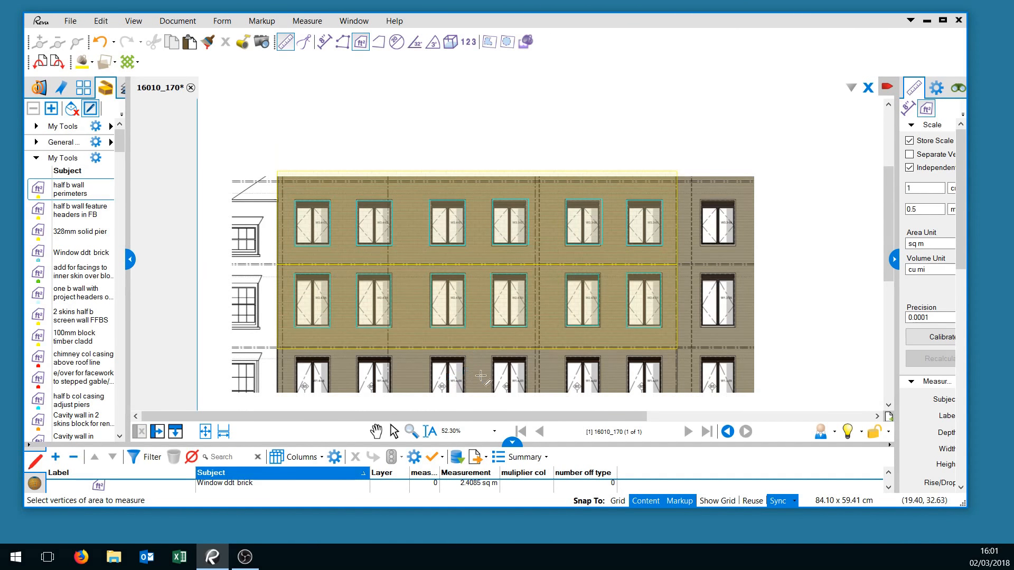
Copy the fifth and sixth windows' Window ddt brick areas in the top row and paste them over the next two windows.
{"action": "scroll", "coordinate": [499, 383], "scroll_direction": "down", "scroll_amount": 1}
{"action": "left_click_drag", "start_coordinate": [499, 383], "coordinate": [335, 334]}
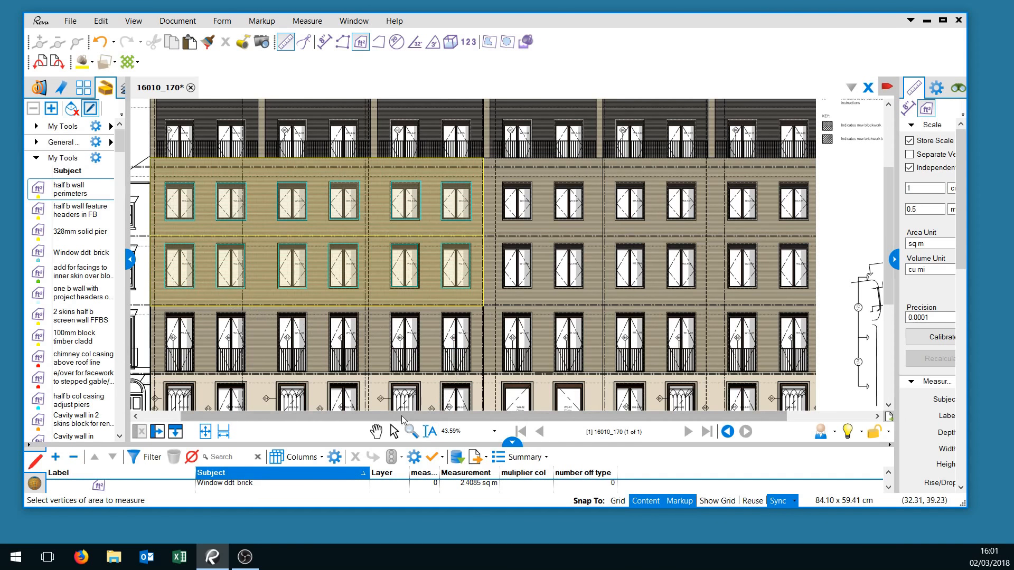
{"action": "left_click", "coordinate": [393, 432]}
{"action": "left_click", "coordinate": [390, 287]}
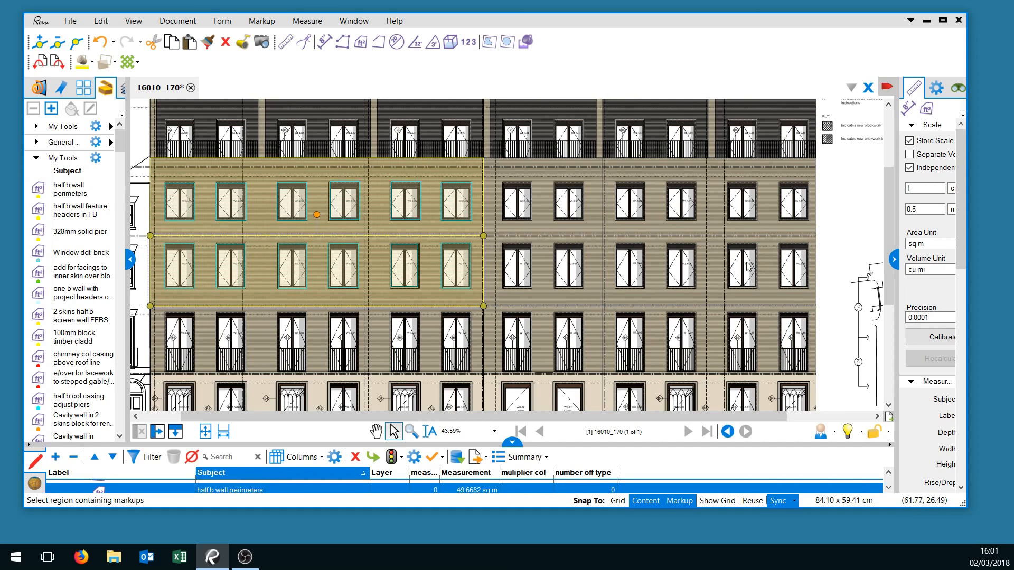
{"action": "left_click", "coordinate": [448, 226]}
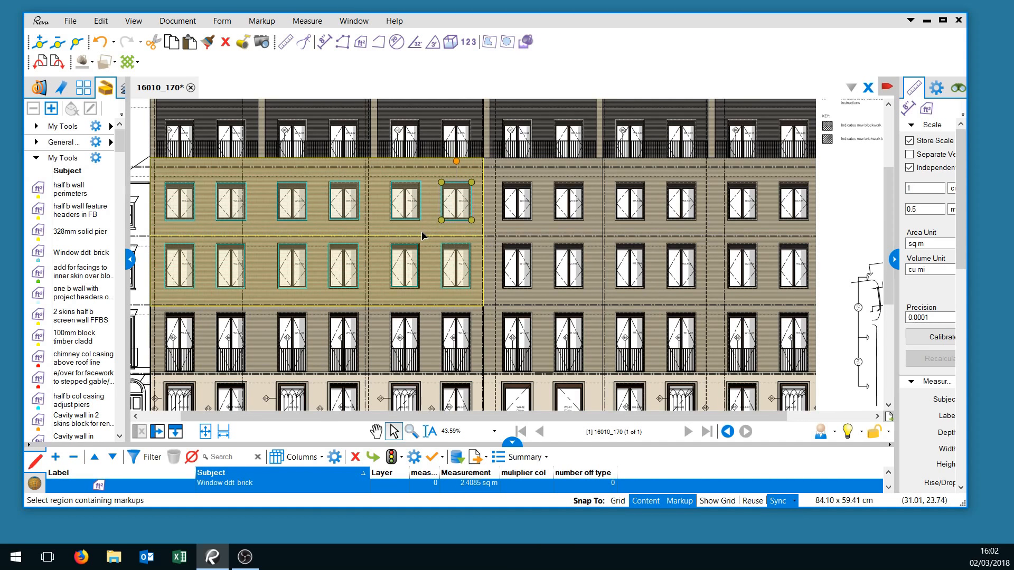
{"action": "right_click", "coordinate": [398, 219]}
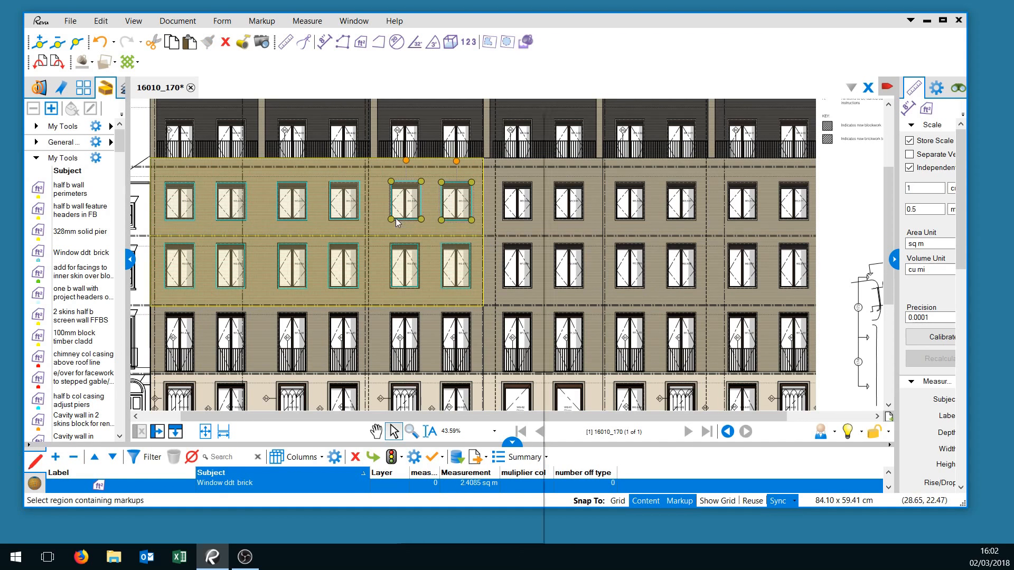
{"action": "left_click", "coordinate": [435, 141]}
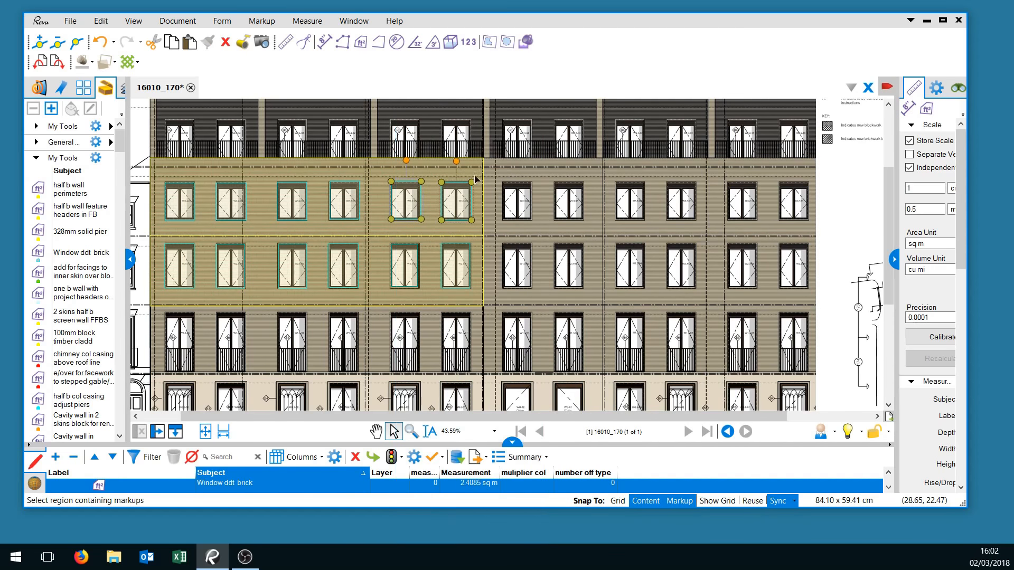
{"action": "right_click", "coordinate": [503, 220]}
{"action": "left_click", "coordinate": [534, 224]}
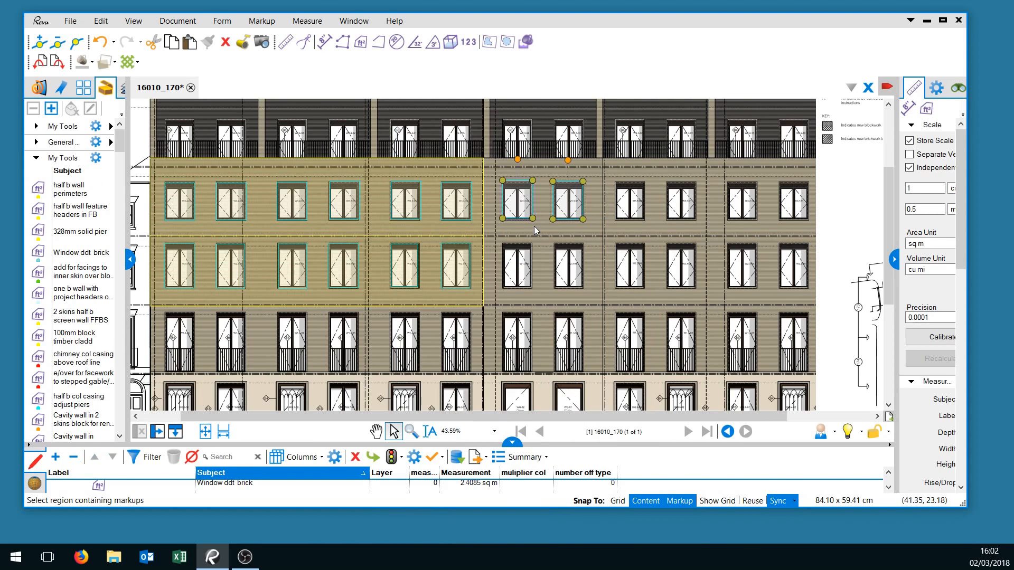
Send the second storey's half b wall perimeters area to the back, behind its window deduction areas.
{"action": "scroll", "coordinate": [535, 226], "scroll_direction": "down", "scroll_amount": 2}
{"action": "scroll", "coordinate": [465, 280], "scroll_direction": "up", "scroll_amount": 4}
{"action": "left_click", "coordinate": [467, 269]}
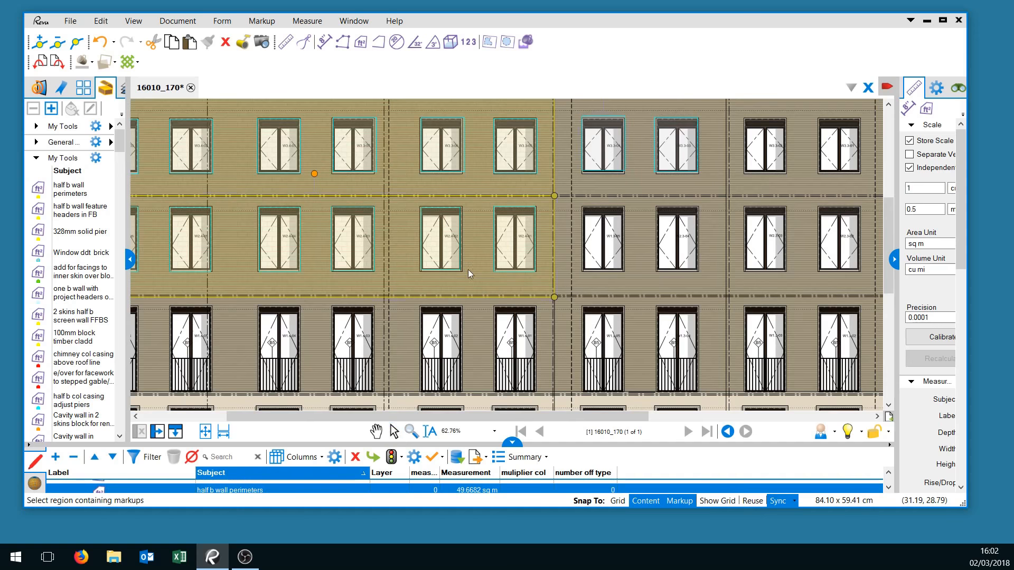
{"action": "scroll", "coordinate": [477, 268], "scroll_direction": "down", "scroll_amount": 2}
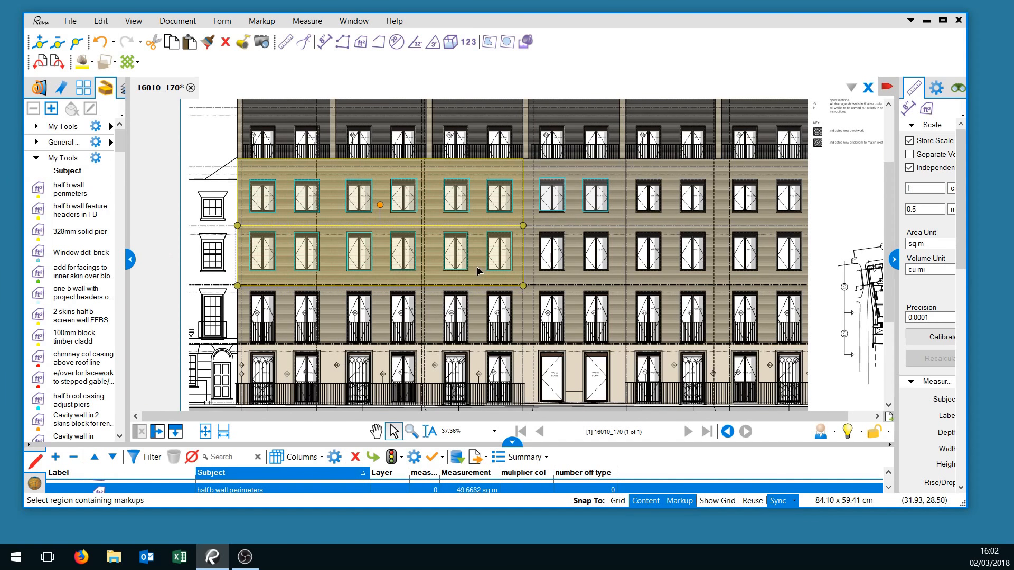
{"action": "scroll", "coordinate": [477, 267], "scroll_direction": "up", "scroll_amount": 1}
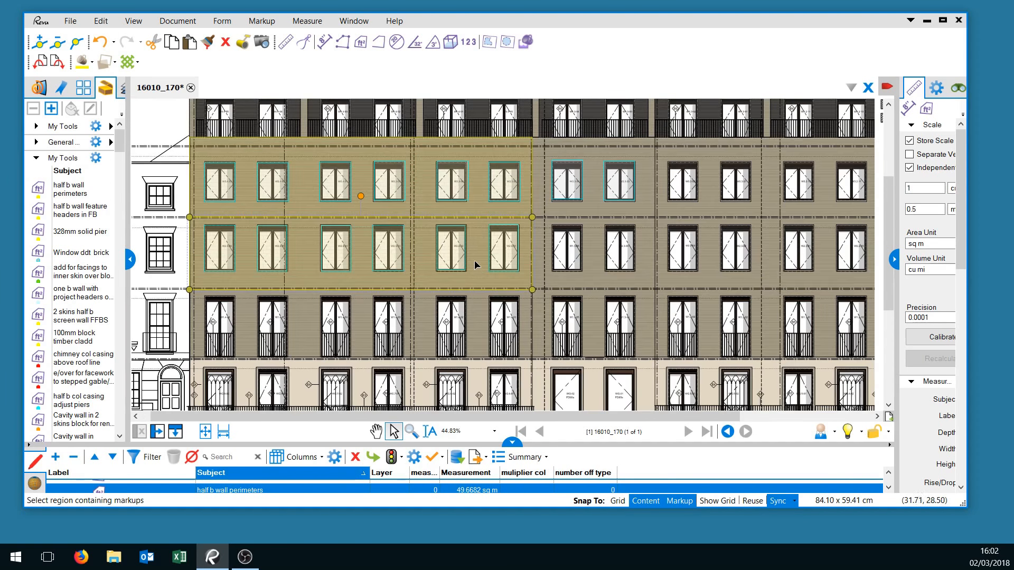
{"action": "left_click", "coordinate": [240, 157]}
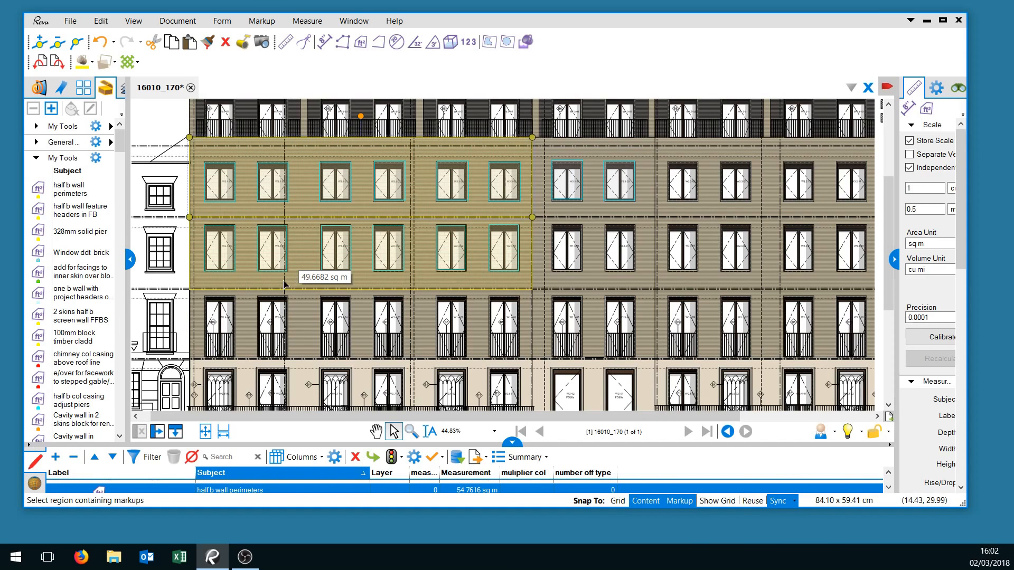
{"action": "left_click", "coordinate": [301, 222]}
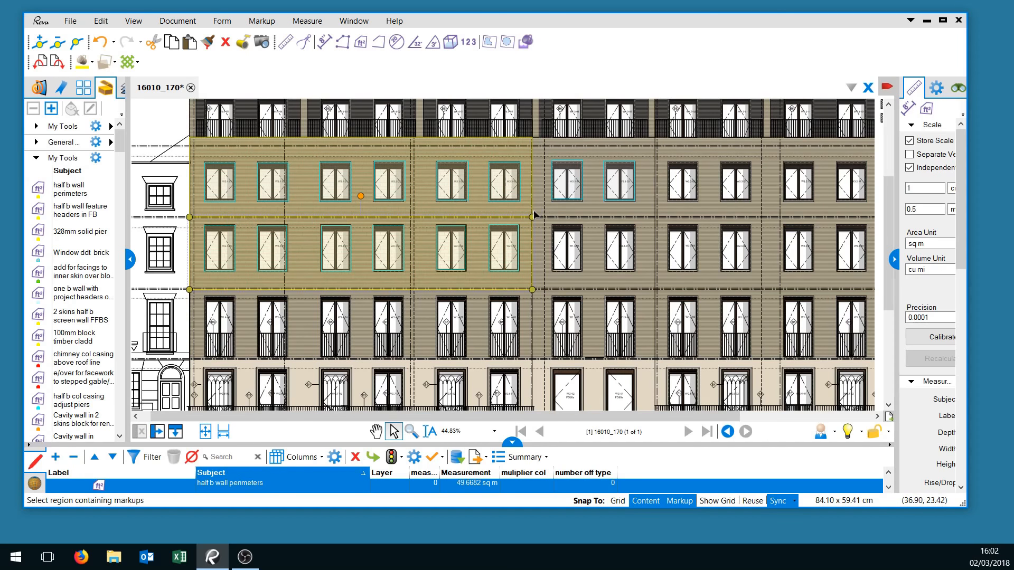
{"action": "right_click", "coordinate": [303, 272]}
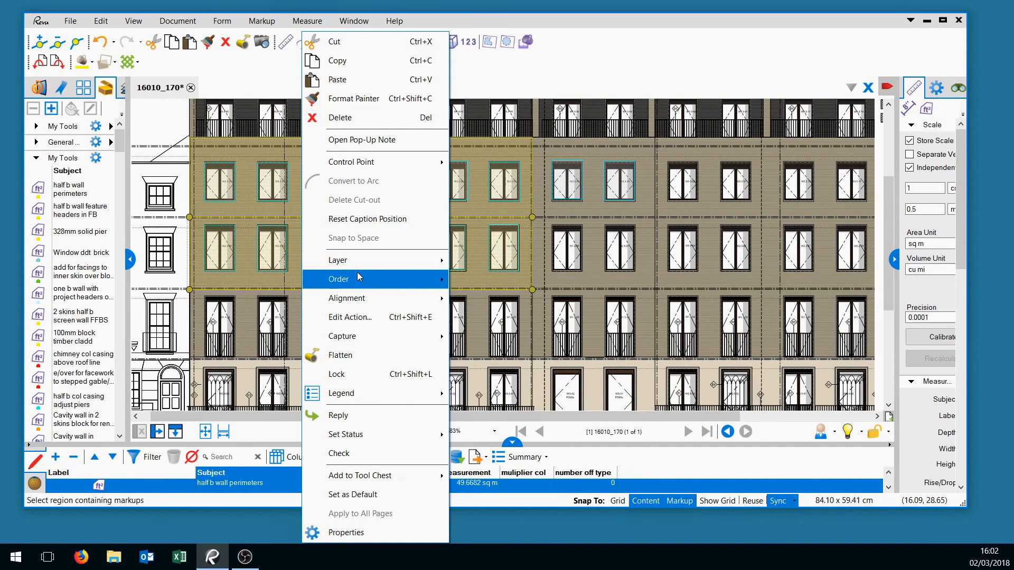
{"action": "mouse_move", "coordinate": [358, 277]}
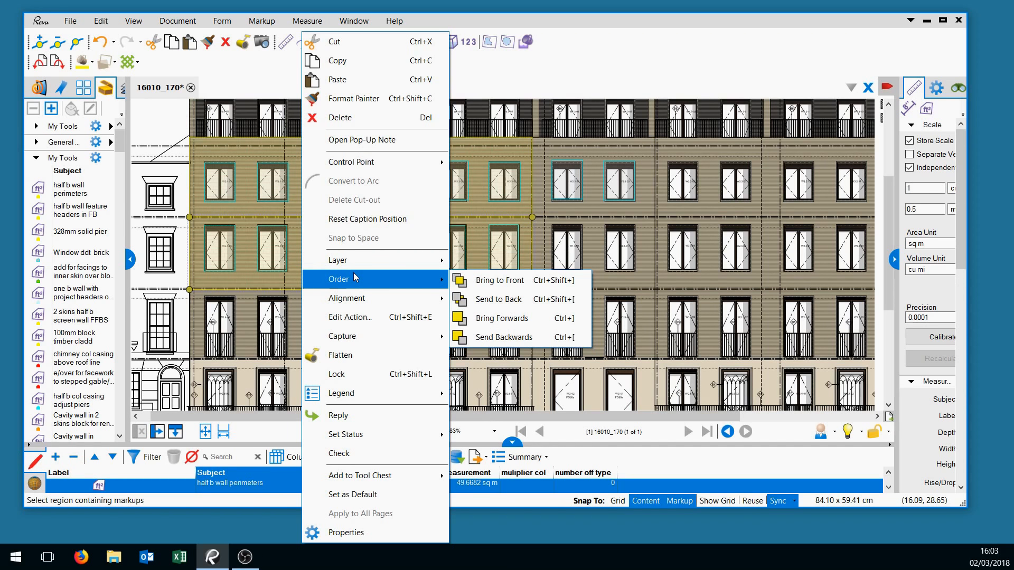
{"action": "left_click", "coordinate": [526, 299]}
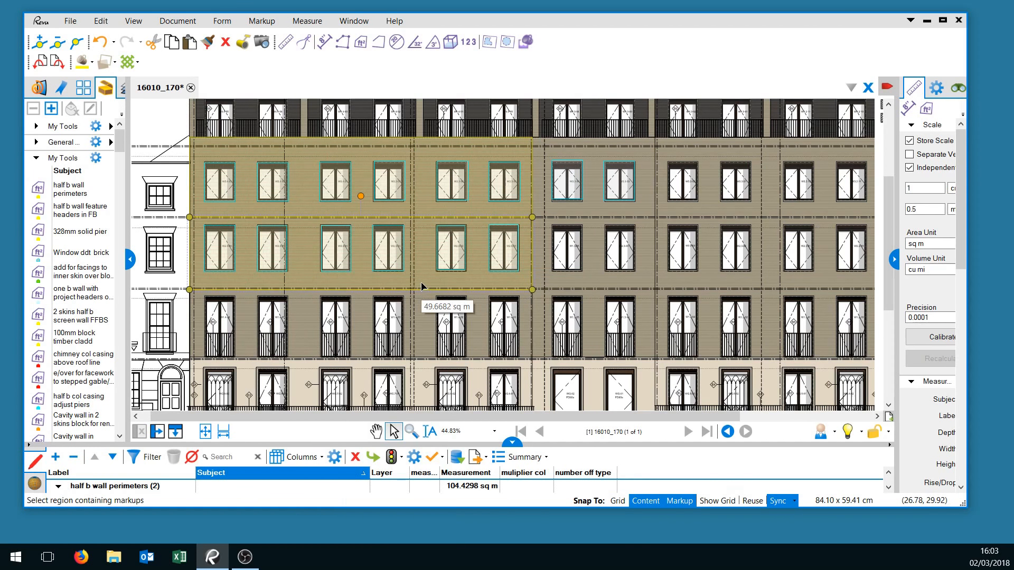
Copy the Window ddt brick areas over the fourth, fifth and sixth windows of the second row together.
{"action": "scroll", "coordinate": [422, 288], "scroll_direction": "up", "scroll_amount": 3}
{"action": "left_click", "coordinate": [445, 267]}
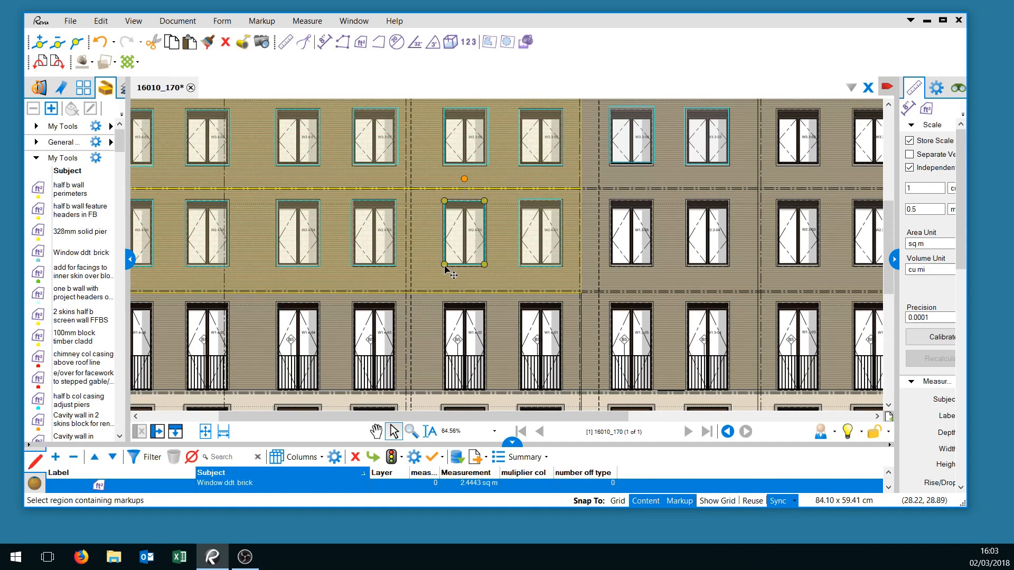
{"action": "left_click", "coordinate": [521, 268], "text": "shift"}
{"action": "left_click", "coordinate": [395, 266], "text": "shift"}
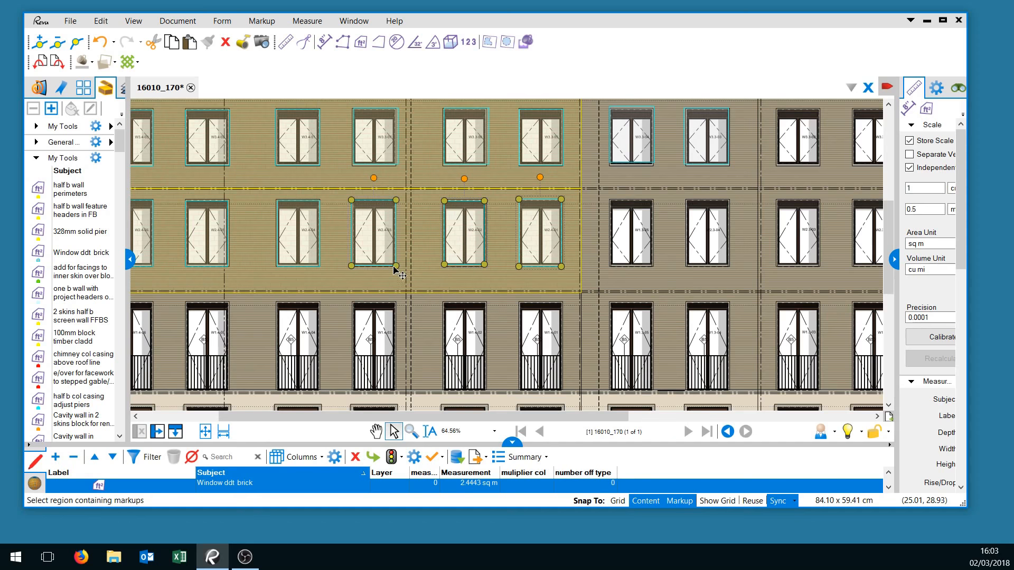
{"action": "right_click", "coordinate": [394, 269]}
{"action": "left_click", "coordinate": [448, 138]}
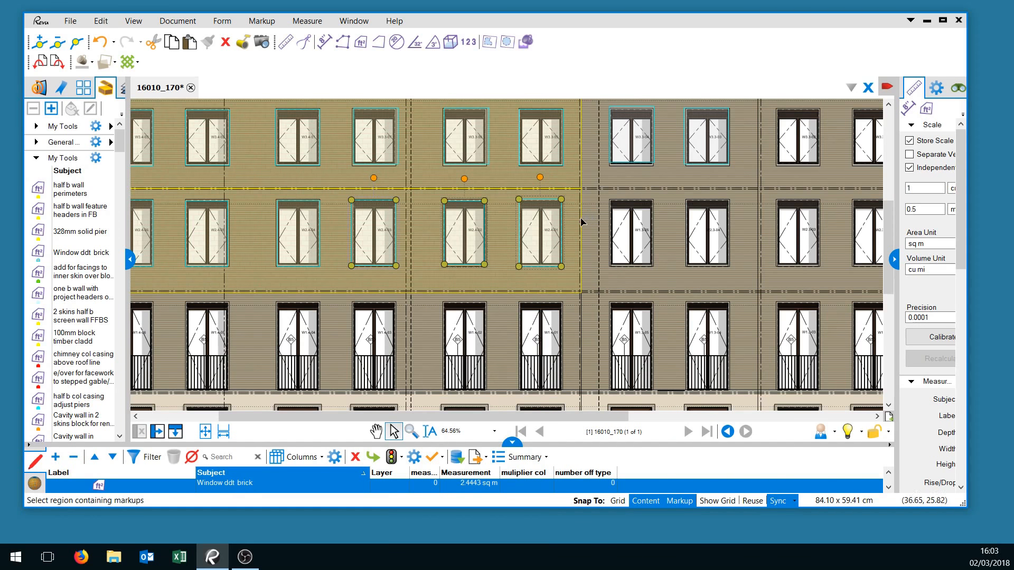
Paste the three copied deduction areas beyond the second row's sixth window and shift them to fit the eighth window.
{"action": "right_click", "coordinate": [607, 265]}
{"action": "left_click", "coordinate": [616, 274]}
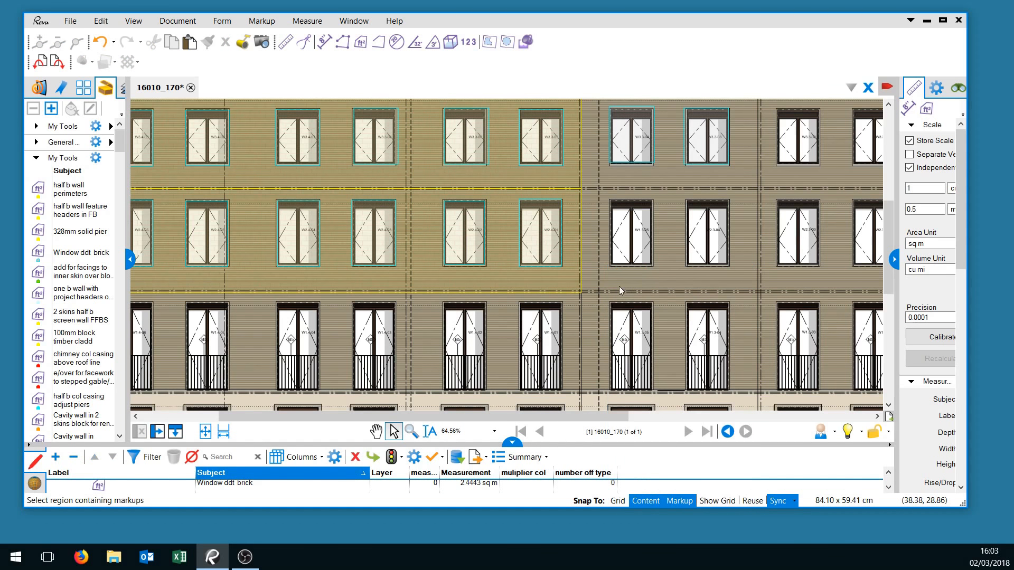
{"action": "scroll", "coordinate": [597, 288], "scroll_direction": "down", "scroll_amount": 6}
{"action": "scroll", "coordinate": [661, 287], "scroll_direction": "up", "scroll_amount": 5}
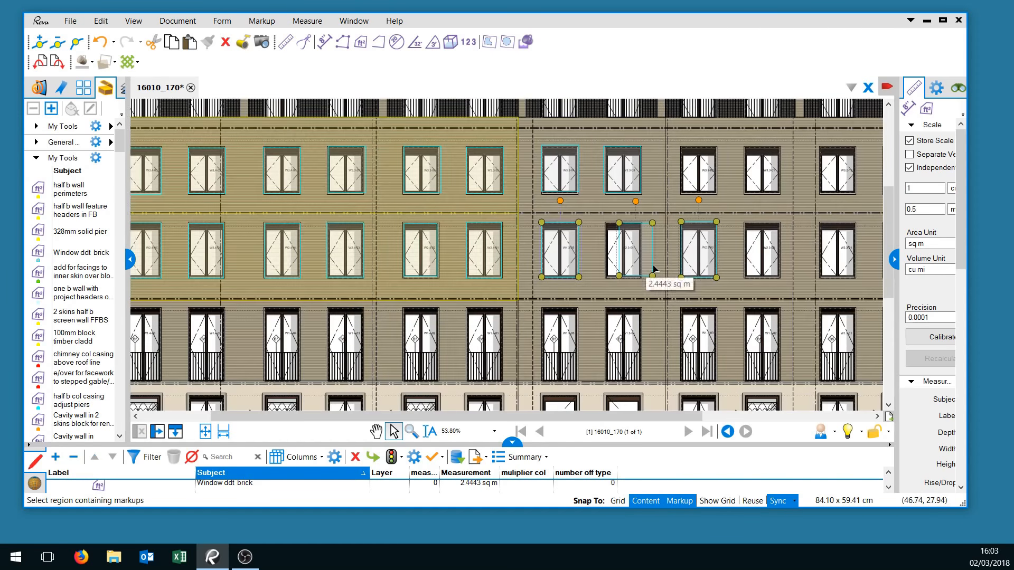
{"action": "key", "text": "Escape"}
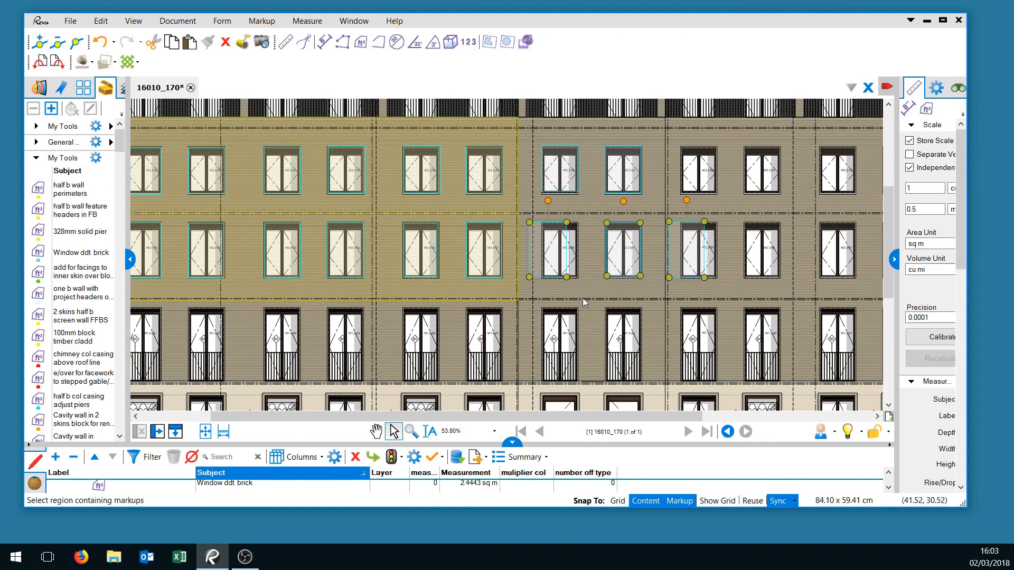
Shift the pasted Window ddt brick area over the second row's seventh window to fit the window opening better.
{"action": "left_click", "coordinate": [565, 267]}
{"action": "left_click_drag", "start_coordinate": [565, 267], "coordinate": [575, 263]}
{"action": "scroll", "coordinate": [575, 278], "scroll_direction": "down", "scroll_amount": 1}
{"action": "scroll", "coordinate": [577, 282], "scroll_direction": "down", "scroll_amount": 2}
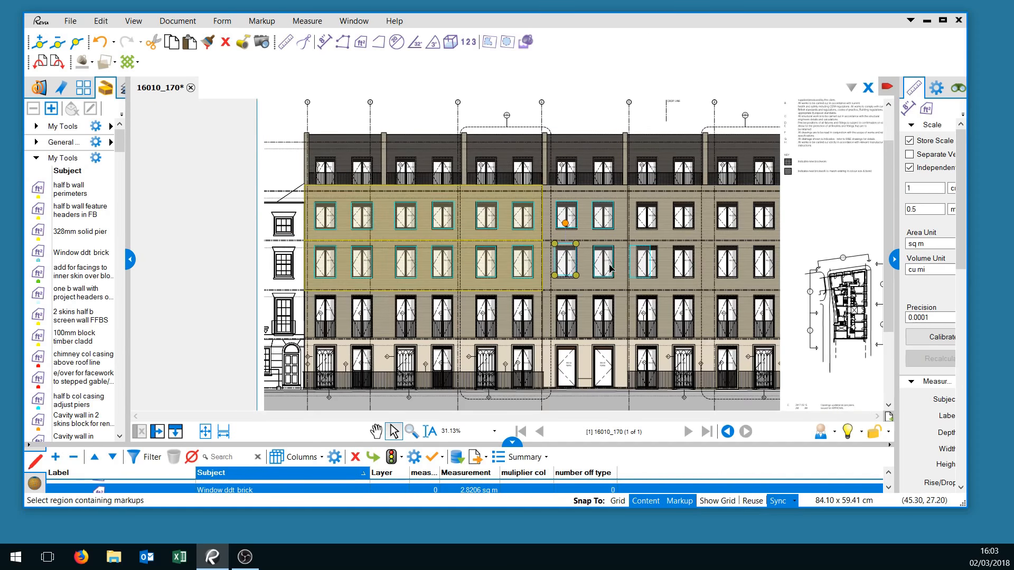
Draw a length measurement of about 0.38 m along the brickwork's top edge, from the vertical joint between W3.3-02 and W3.3-03 towards W3.3-03.
{"action": "scroll", "coordinate": [615, 267], "scroll_direction": "up", "scroll_amount": 1}
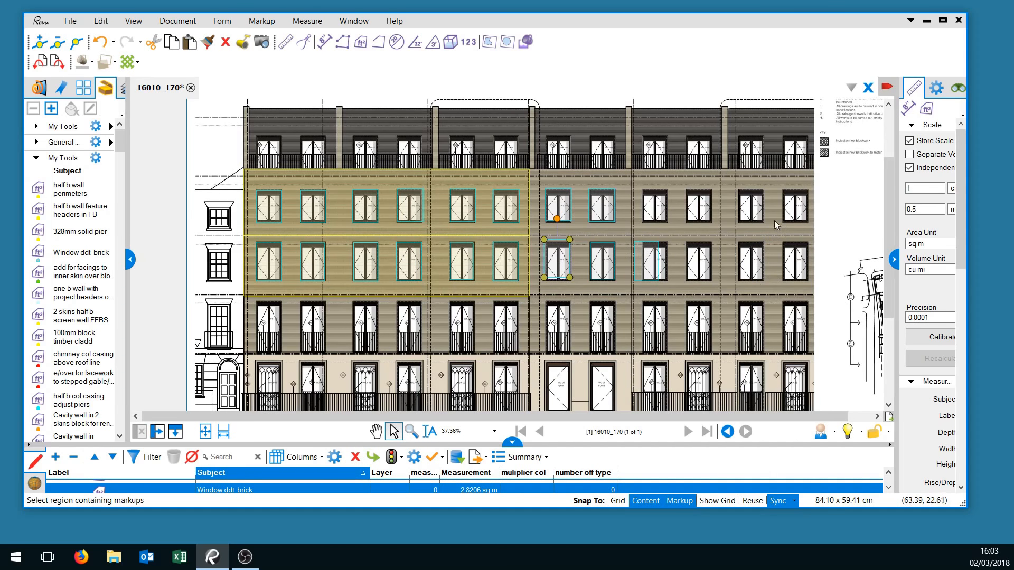
{"action": "scroll", "coordinate": [604, 179], "scroll_direction": "up", "scroll_amount": 1}
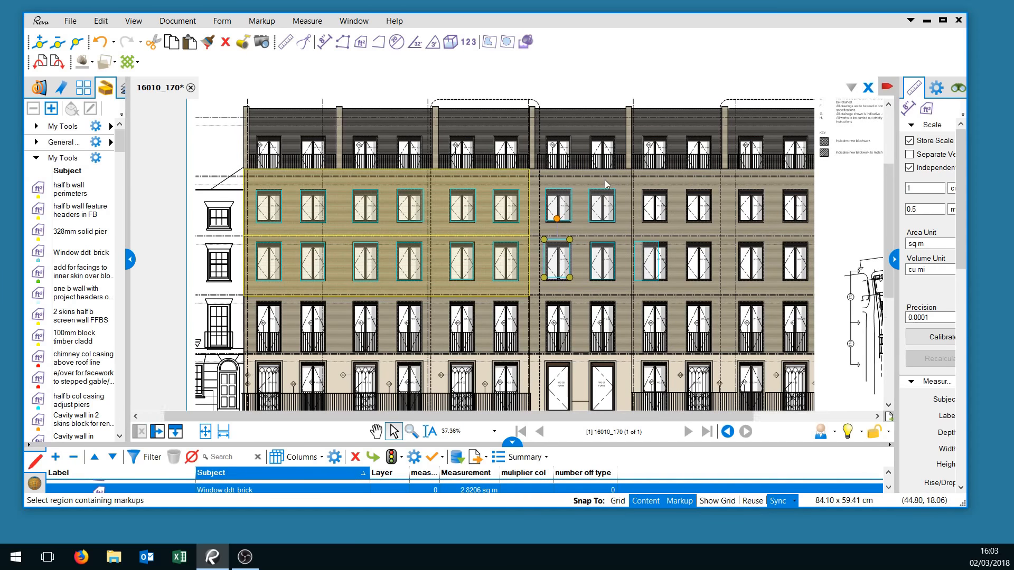
{"action": "scroll", "coordinate": [604, 179], "scroll_direction": "up", "scroll_amount": 1}
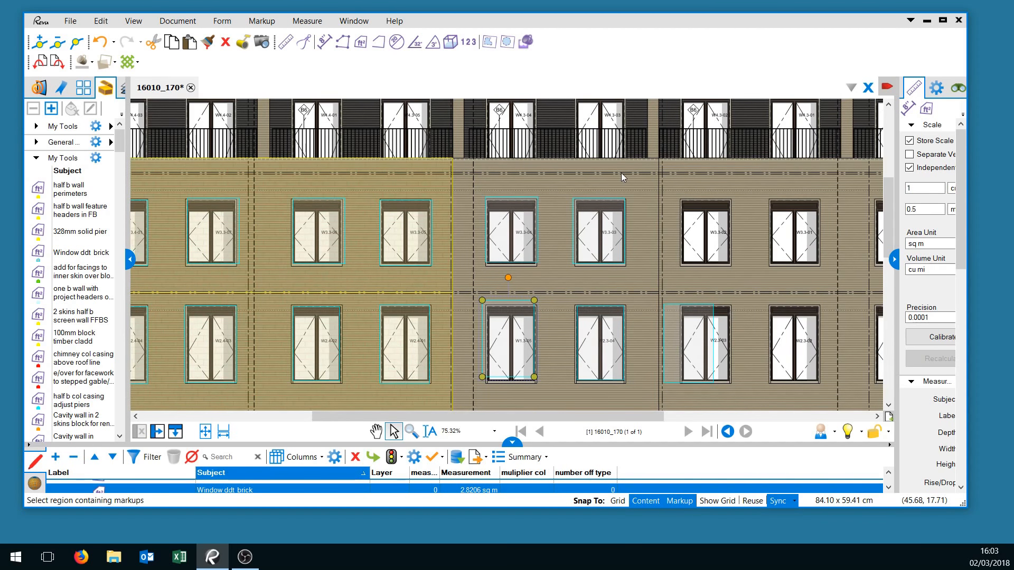
{"action": "scroll", "coordinate": [616, 174], "scroll_direction": "down", "scroll_amount": 2}
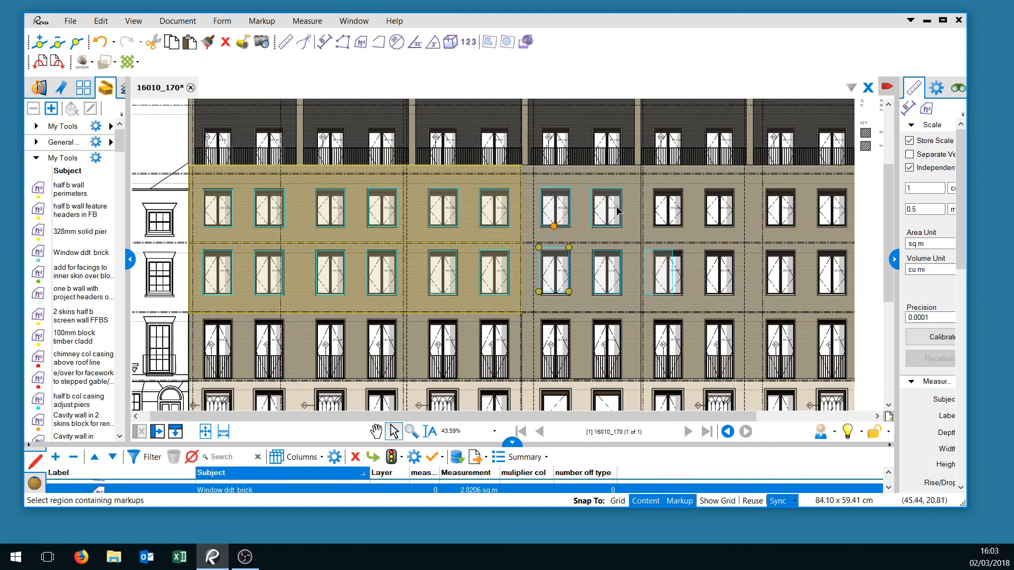
{"action": "scroll", "coordinate": [625, 223], "scroll_direction": "up", "scroll_amount": 1}
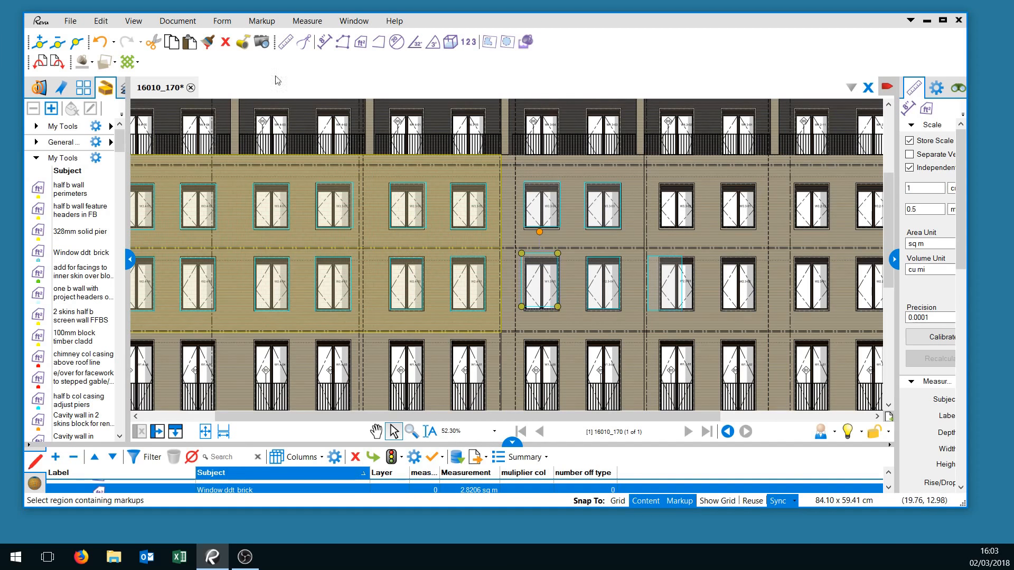
{"action": "left_click", "coordinate": [325, 41]}
{"action": "scroll", "coordinate": [663, 165], "scroll_direction": "up", "scroll_amount": 4}
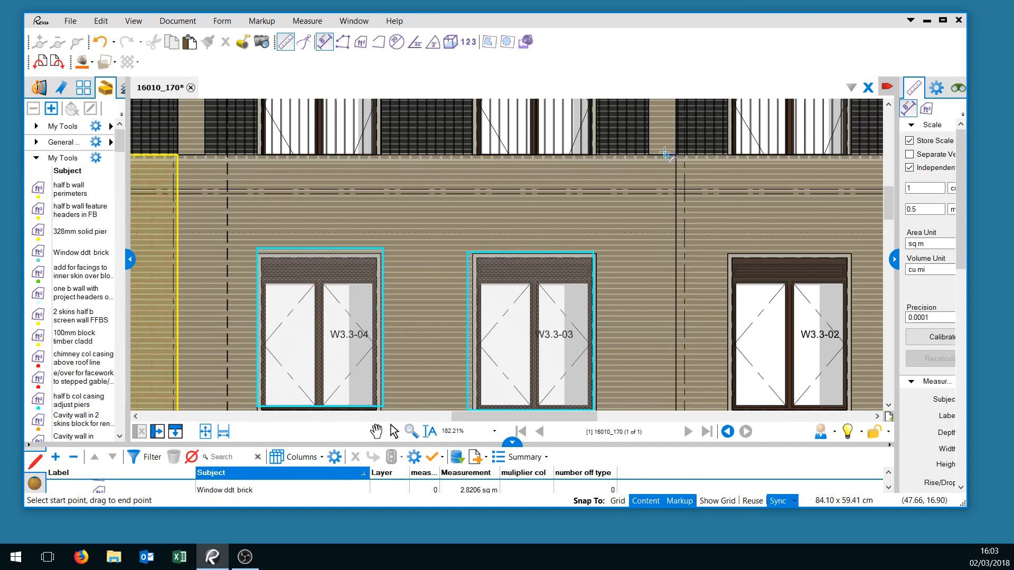
{"action": "scroll", "coordinate": [661, 153], "scroll_direction": "up", "scroll_amount": 5}
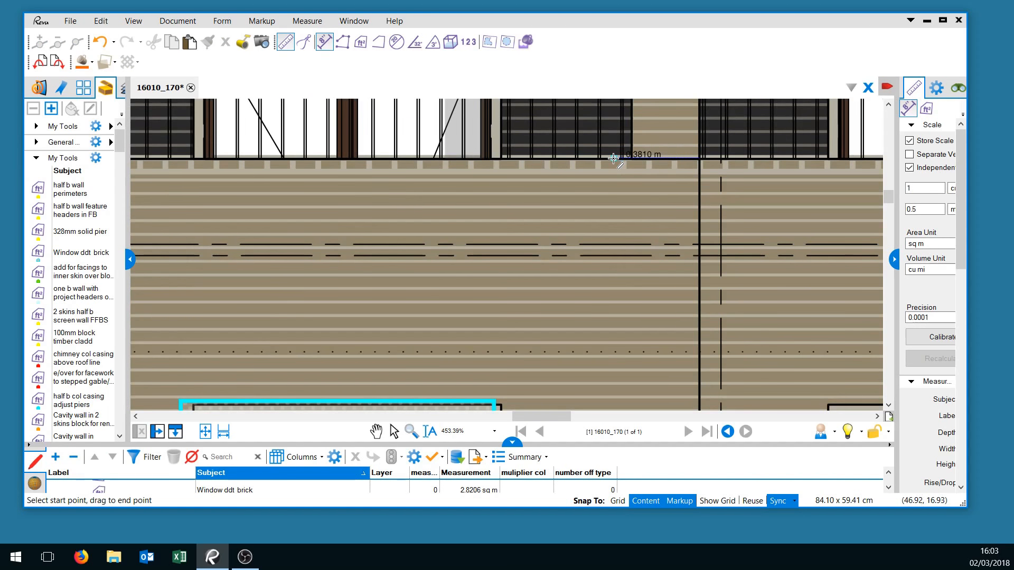
{"action": "left_click", "coordinate": [612, 159]}
{"action": "scroll", "coordinate": [522, 168], "scroll_direction": "down", "scroll_amount": 5}
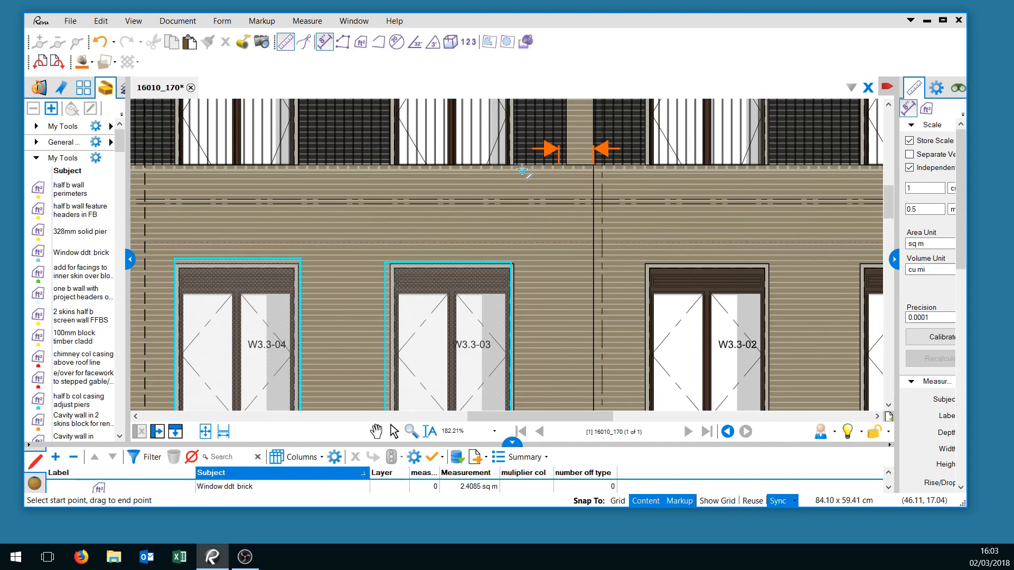
{"action": "scroll", "coordinate": [429, 222], "scroll_direction": "down", "scroll_amount": 2}
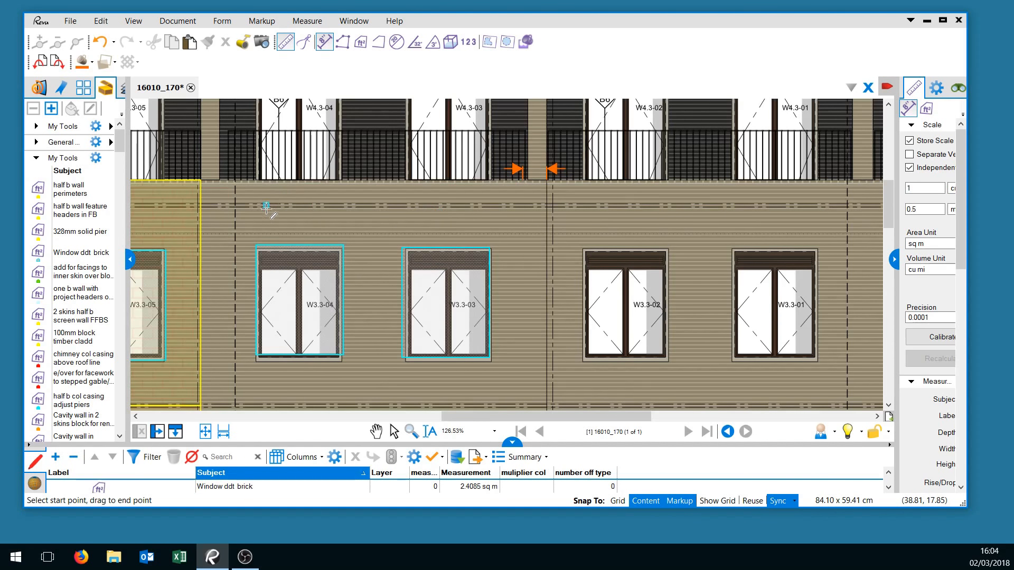
{"action": "scroll", "coordinate": [506, 233], "scroll_direction": "up", "scroll_amount": 2}
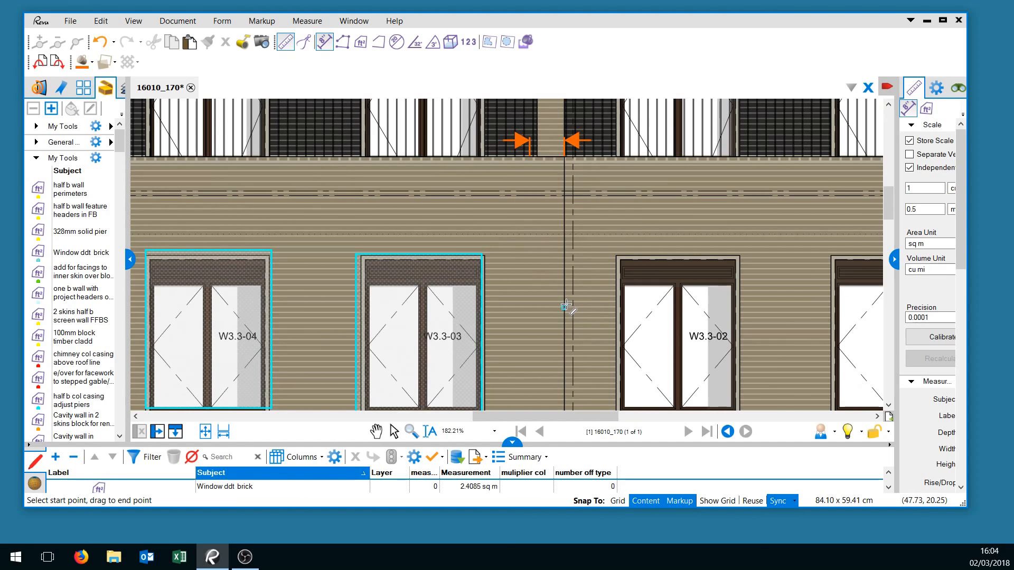
{"action": "left_click", "coordinate": [394, 431]}
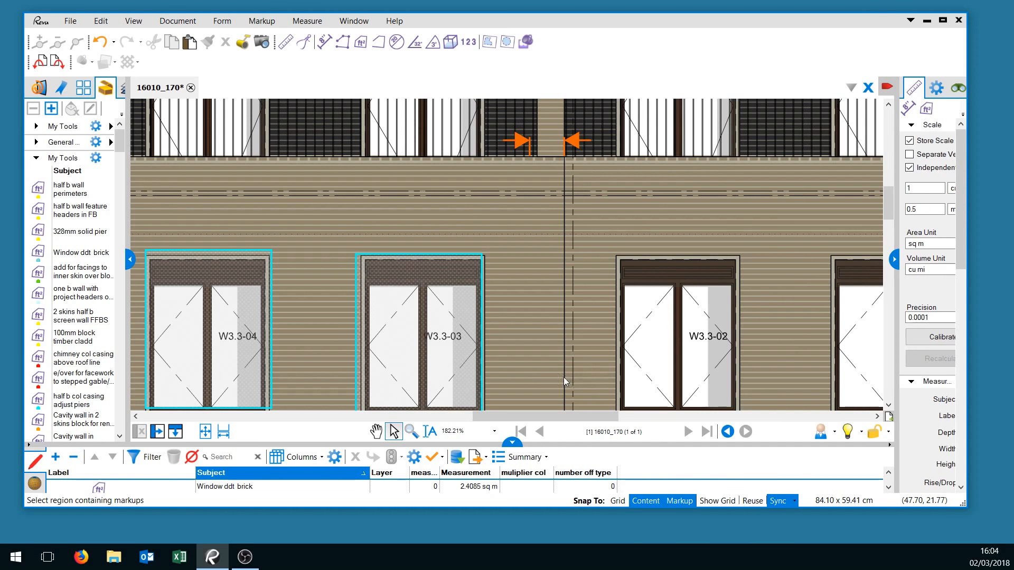
Draw a narrow half b wall perimeters area on the W3.3-03 side of the joint, as wide as the length measurement, down to the brickwork's base.
{"action": "left_click", "coordinate": [63, 195]}
{"action": "scroll", "coordinate": [528, 157], "scroll_direction": "up", "scroll_amount": 3}
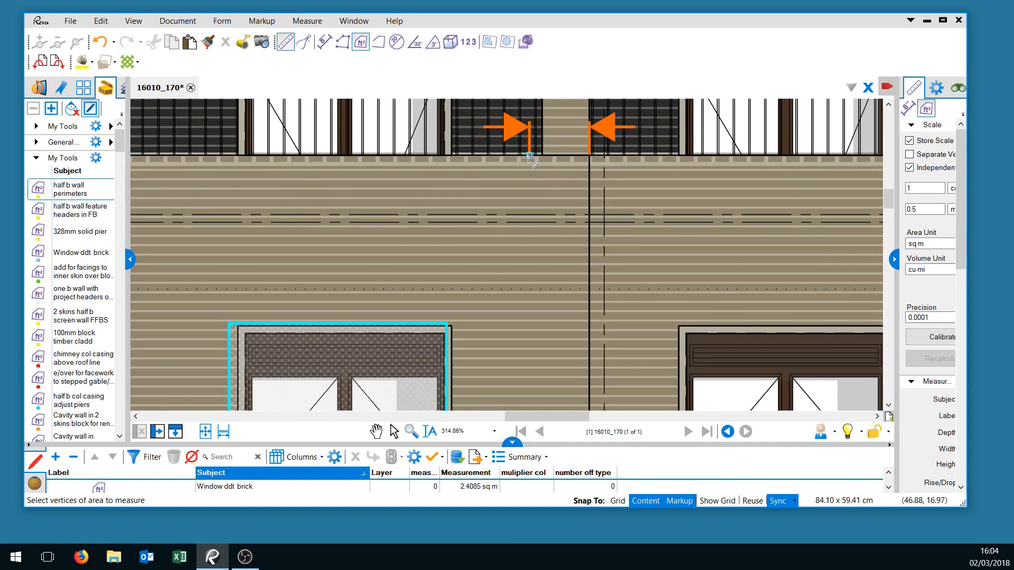
{"action": "mouse_move", "coordinate": [528, 157]}
{"action": "left_mouse_down"}
{"action": "mouse_move", "coordinate": [589, 231]}
{"action": "mouse_move", "coordinate": [590, 417]}
{"action": "mouse_move", "coordinate": [581, 102]}
{"action": "mouse_move", "coordinate": [587, 252]}
{"action": "left_mouse_up"}
{"action": "scroll", "coordinate": [587, 252], "scroll_direction": "down", "scroll_amount": 10}
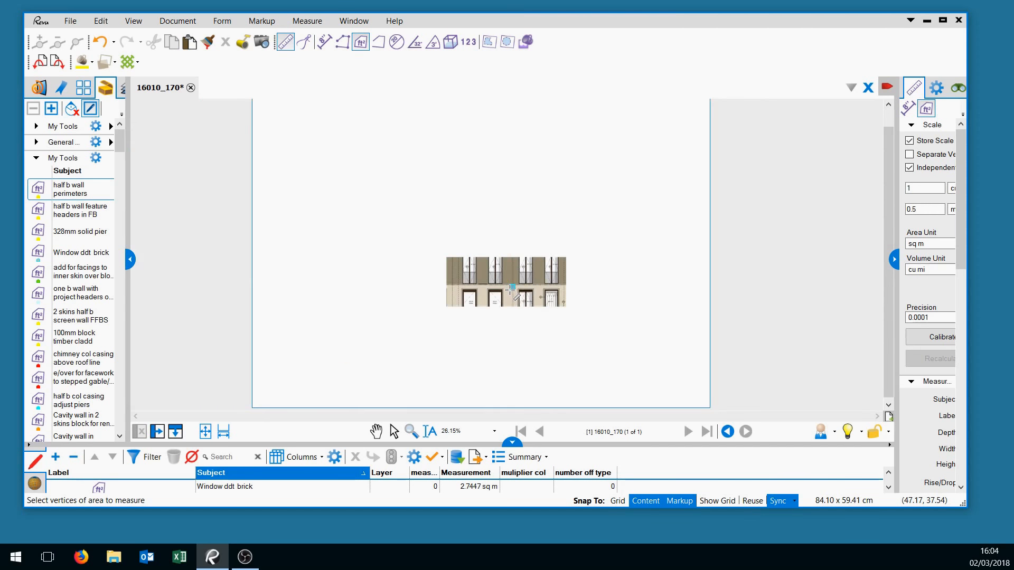
{"action": "scroll", "coordinate": [511, 290], "scroll_direction": "up", "scroll_amount": 4}
{"action": "scroll", "coordinate": [519, 207], "scroll_direction": "up", "scroll_amount": 2}
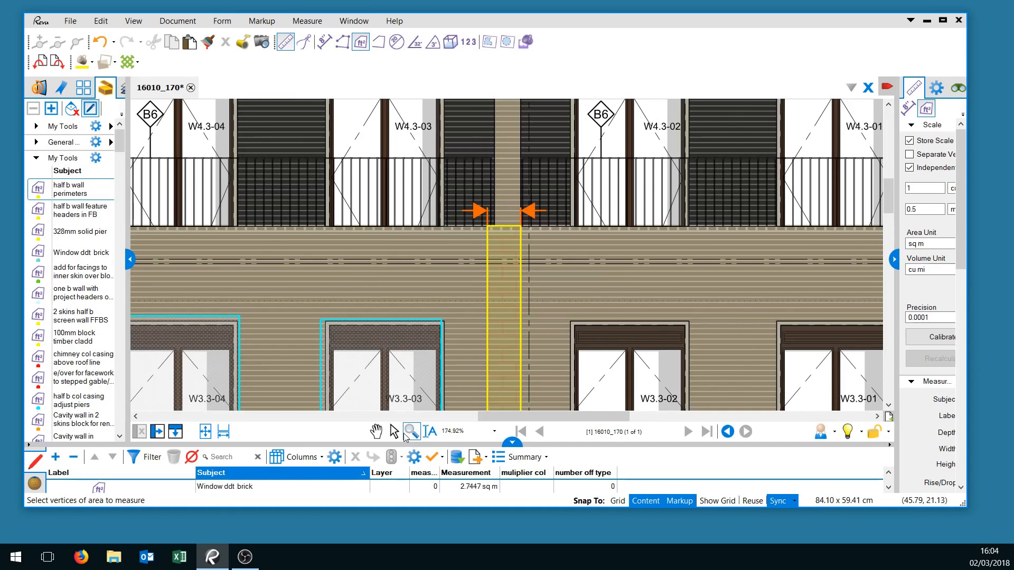
Move the length measurement across the vertical joint to its W3.3-02 side.
{"action": "left_click", "coordinate": [394, 431]}
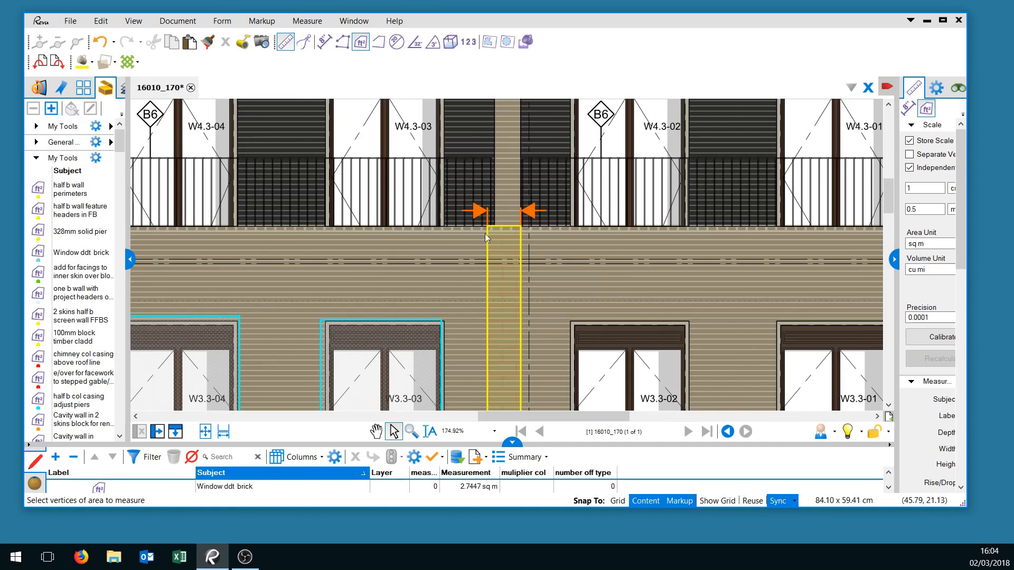
{"action": "left_click", "coordinate": [518, 215]}
{"action": "left_click_drag", "start_coordinate": [517, 215], "coordinate": [557, 213]}
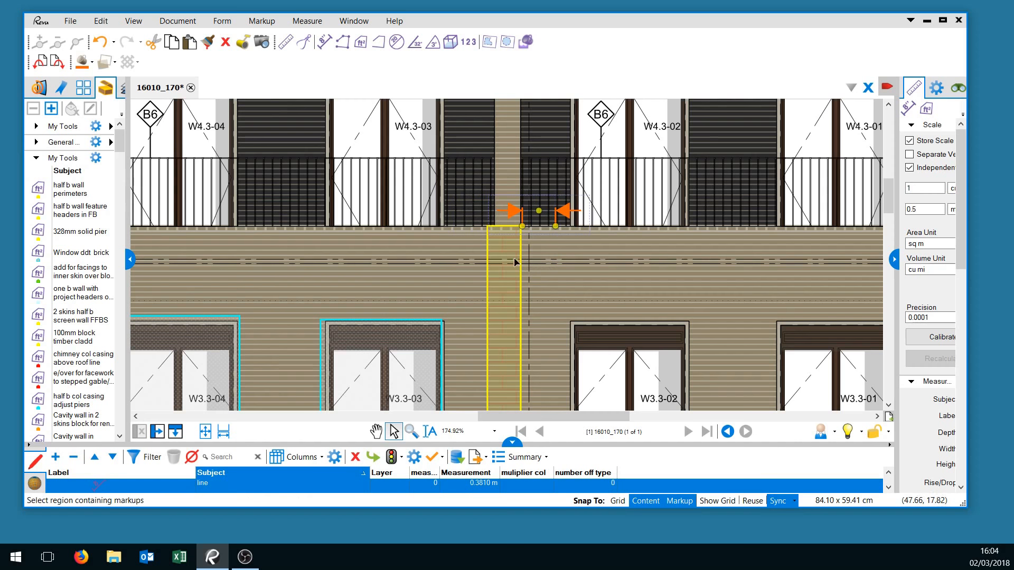
Draw a second narrow half b wall perimeters area on the W3.3-02 side of the joint, from the brickwork's top edge to its base.
{"action": "left_click", "coordinate": [72, 193]}
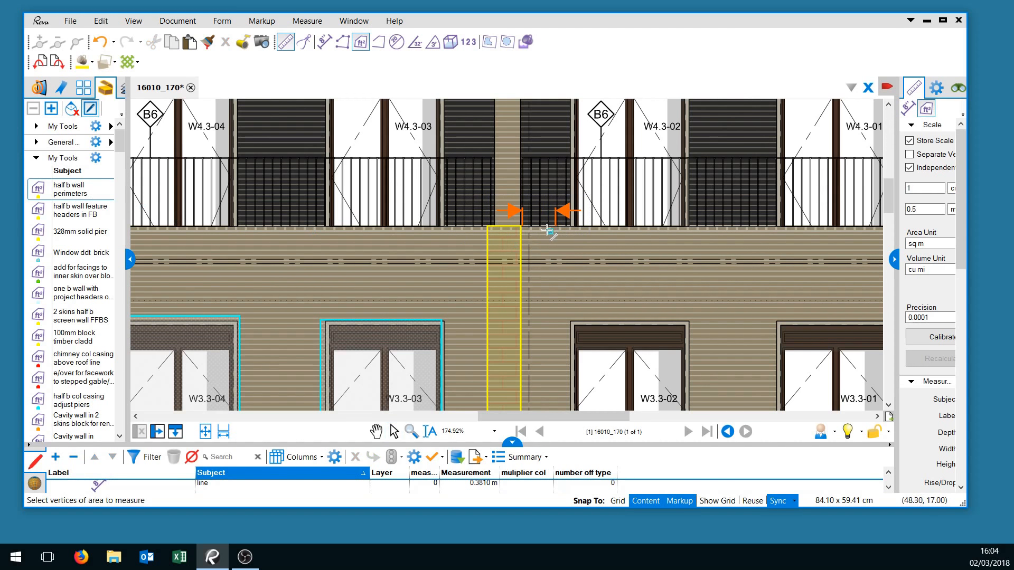
{"action": "left_click", "coordinate": [521, 226]}
{"action": "left_click_drag", "start_coordinate": [546, 245], "coordinate": [554, 387]}
{"action": "scroll", "coordinate": [553, 390], "scroll_direction": "down", "scroll_amount": 5}
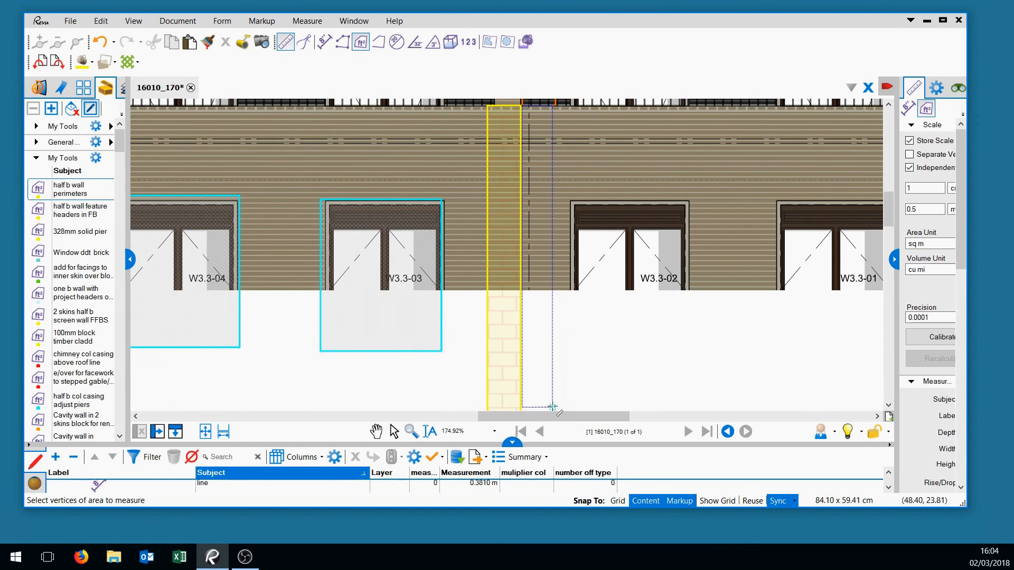
{"action": "scroll", "coordinate": [552, 405], "scroll_direction": "down", "scroll_amount": 10}
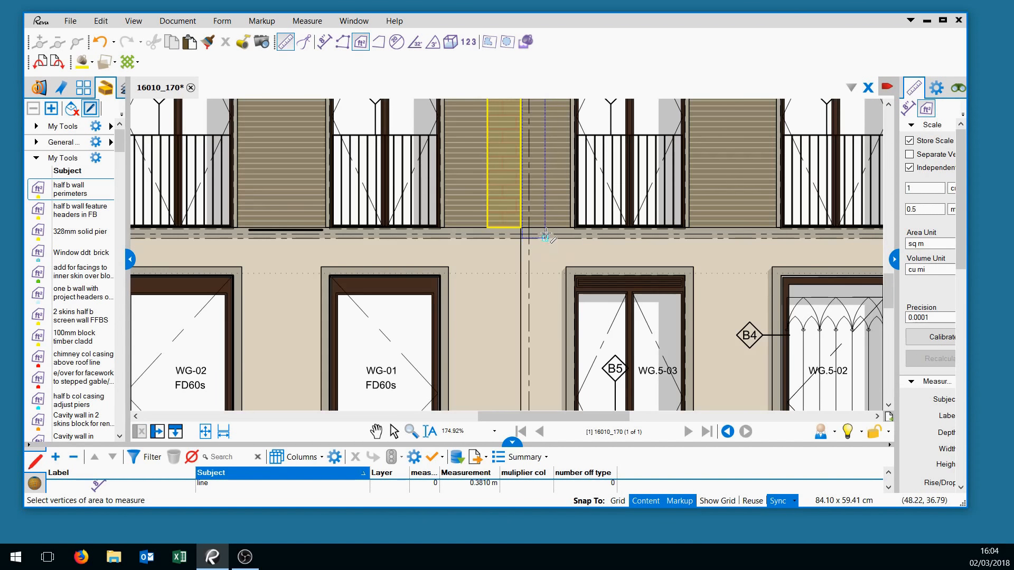
{"action": "left_click", "coordinate": [549, 228]}
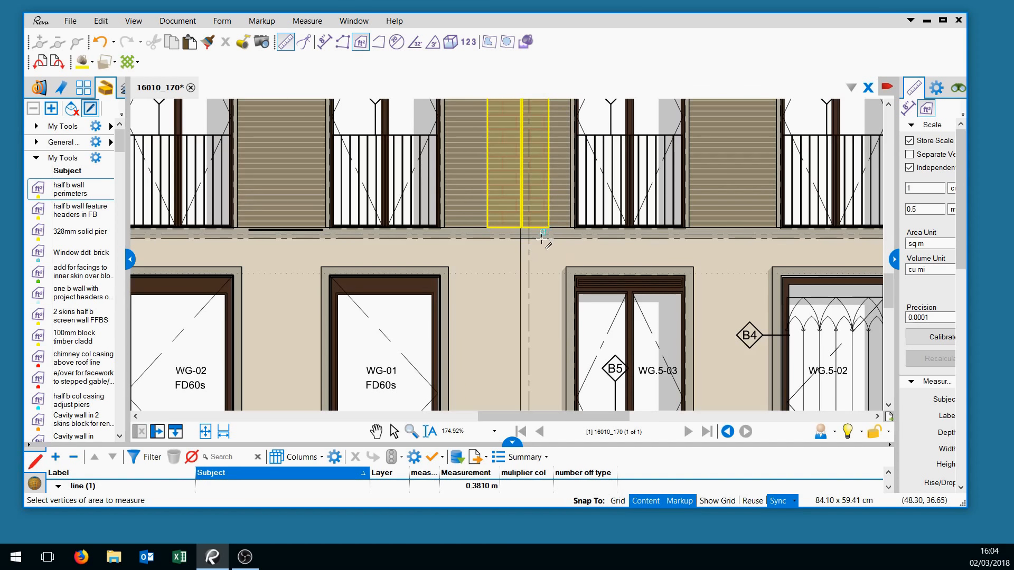
{"action": "scroll", "coordinate": [552, 211], "scroll_direction": "down", "scroll_amount": 5}
{"action": "scroll", "coordinate": [557, 166], "scroll_direction": "down", "scroll_amount": 3}
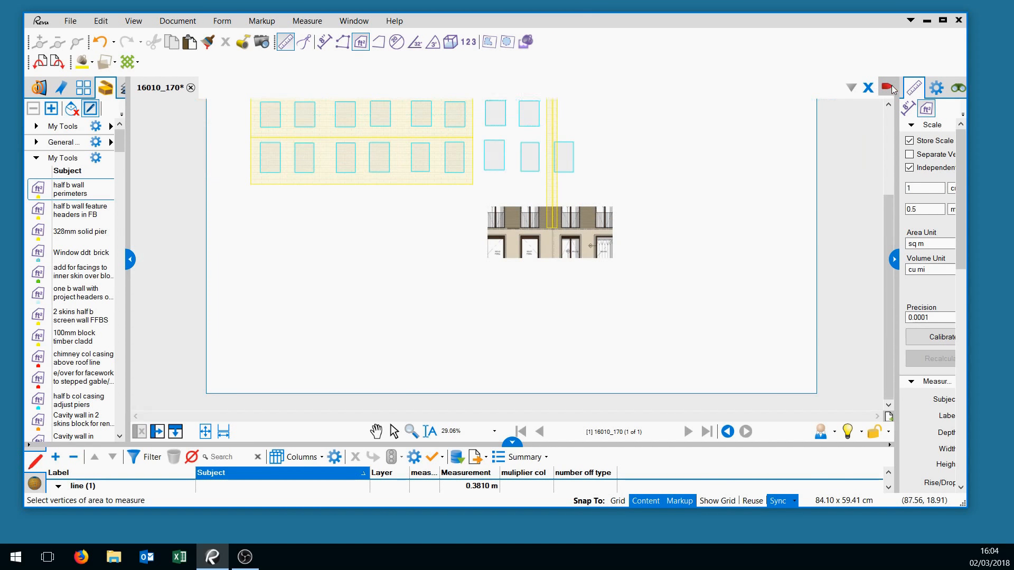
Stretch the second narrow wall area's outer upper corner to the far end of the length measurement.
{"action": "left_click", "coordinate": [889, 105]}
{"action": "scroll", "coordinate": [600, 150], "scroll_direction": "up", "scroll_amount": 6}
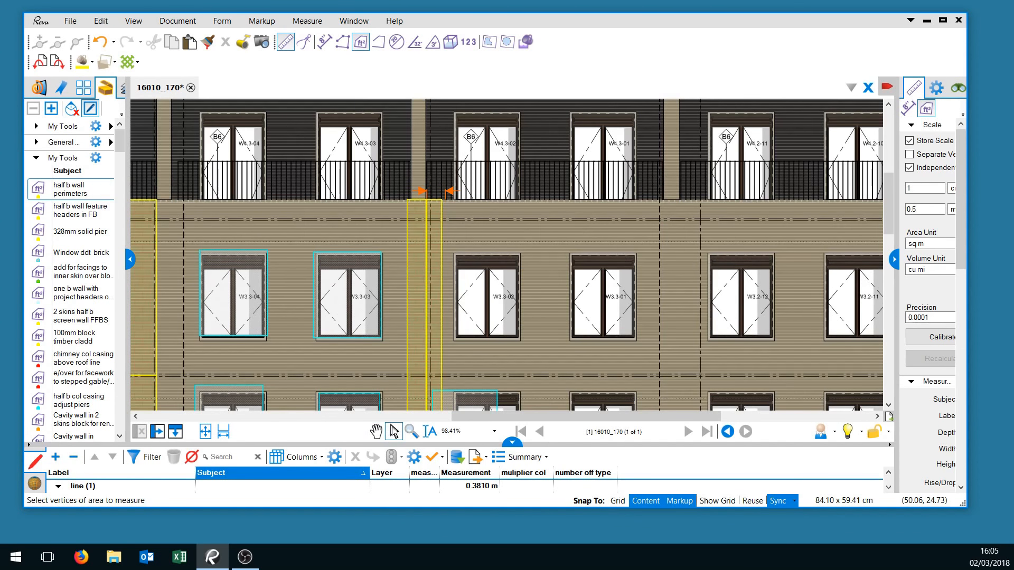
{"action": "left_click", "coordinate": [394, 432]}
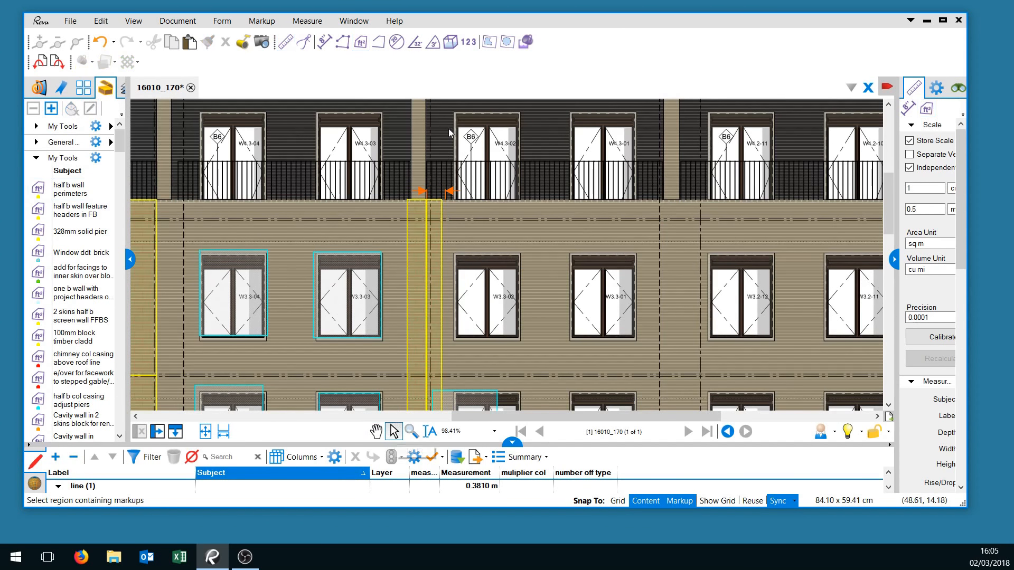
{"action": "scroll", "coordinate": [448, 132], "scroll_direction": "up", "scroll_amount": 3}
{"action": "left_click", "coordinate": [433, 270]}
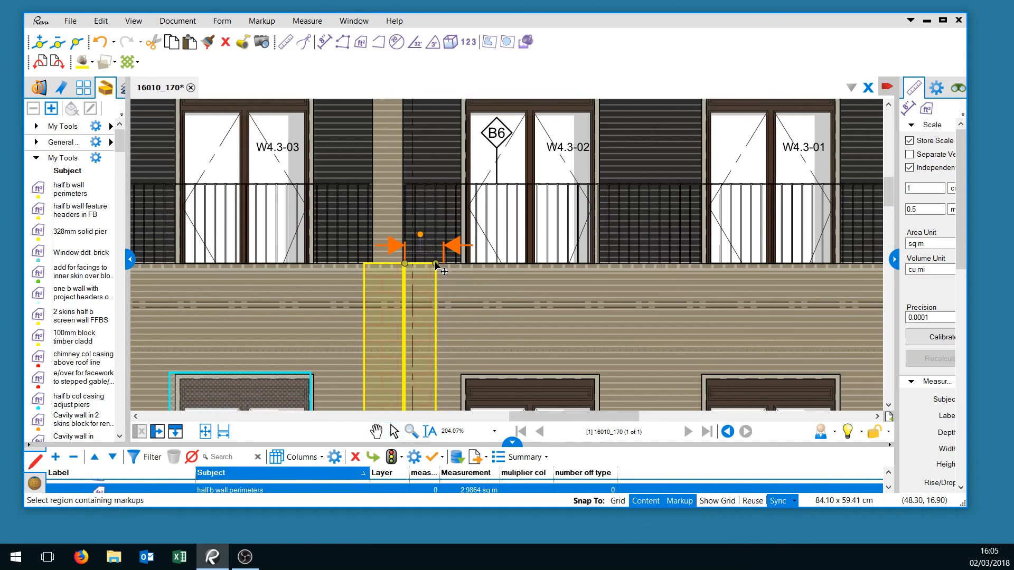
{"action": "left_click_drag", "start_coordinate": [433, 271], "coordinate": [443, 268]}
Stretch the same wall area's outer lower corner outwards at the brickwork's base to line up with its upper corner.
{"action": "scroll", "coordinate": [480, 262], "scroll_direction": "down", "scroll_amount": 7}
{"action": "scroll", "coordinate": [486, 303], "scroll_direction": "up", "scroll_amount": 2}
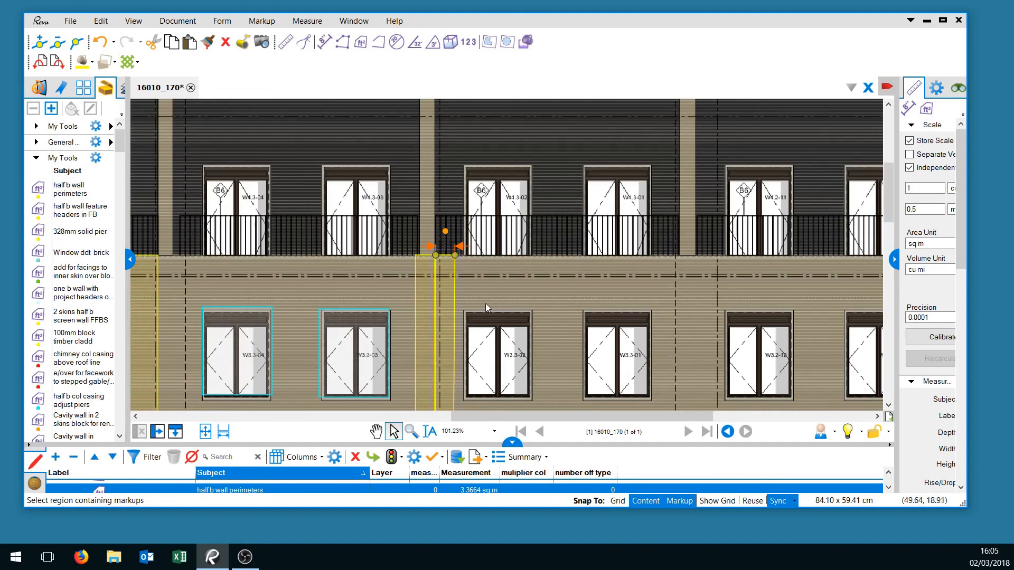
{"action": "scroll", "coordinate": [539, 337], "scroll_direction": "down", "scroll_amount": 2}
{"action": "scroll", "coordinate": [539, 336], "scroll_direction": "down", "scroll_amount": 3}
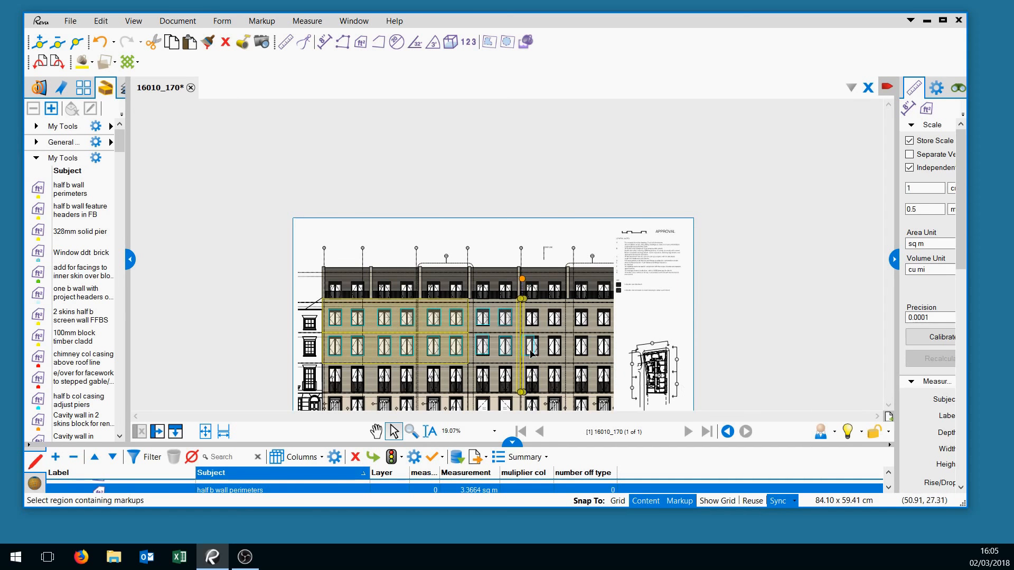
{"action": "scroll", "coordinate": [530, 354], "scroll_direction": "up", "scroll_amount": 3}
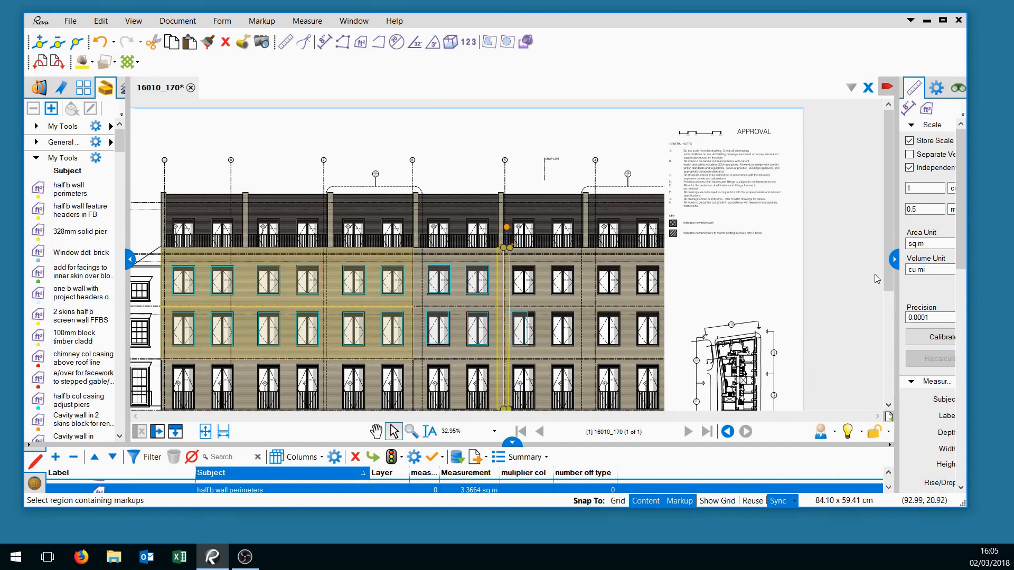
{"action": "left_click", "coordinate": [889, 406]}
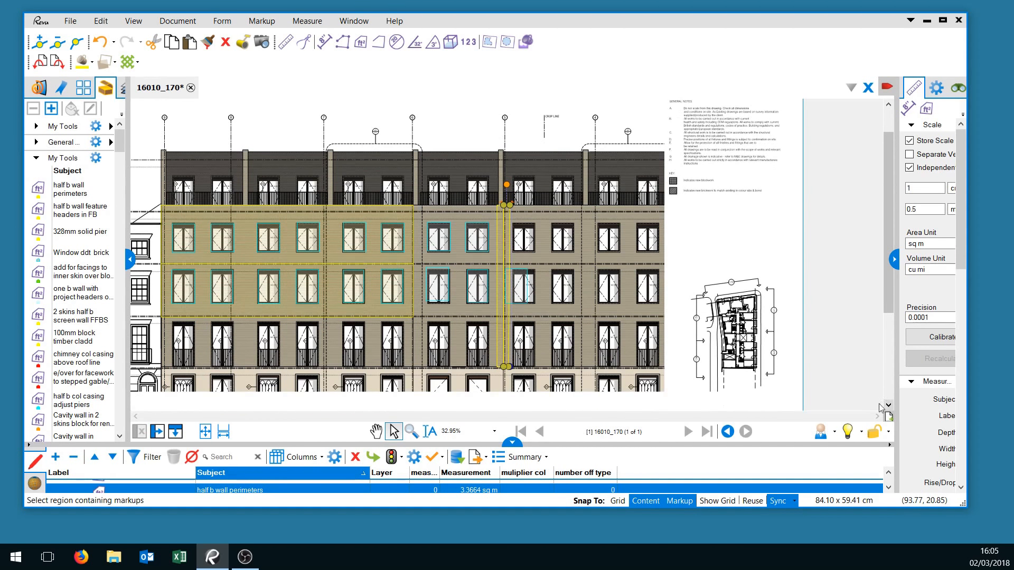
{"action": "scroll", "coordinate": [473, 345], "scroll_direction": "up", "scroll_amount": 2}
{"action": "scroll", "coordinate": [503, 379], "scroll_direction": "up", "scroll_amount": 5}
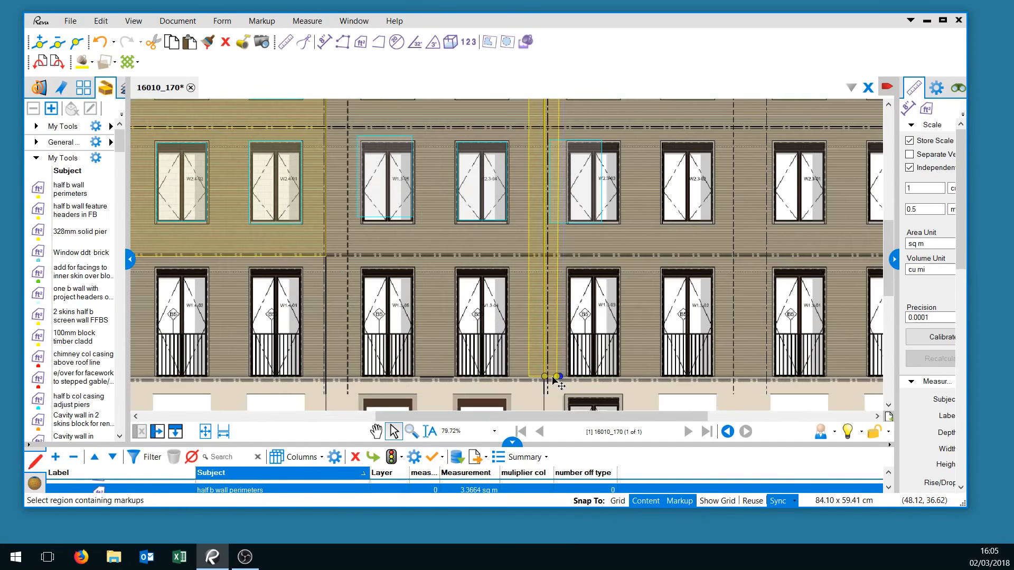
{"action": "left_click_drag", "start_coordinate": [557, 379], "coordinate": [560, 376]}
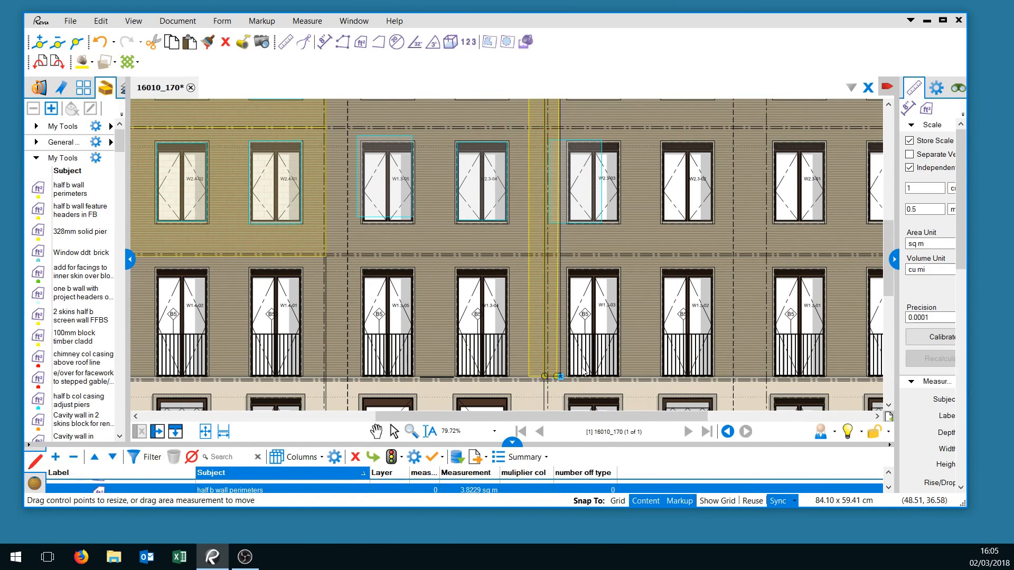
{"action": "scroll", "coordinate": [642, 301], "scroll_direction": "down", "scroll_amount": 3}
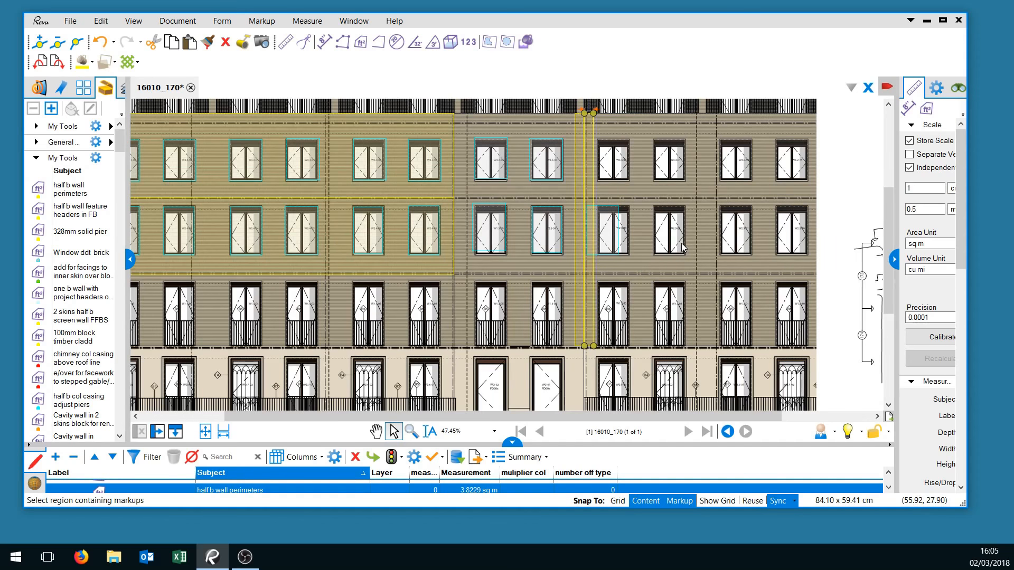